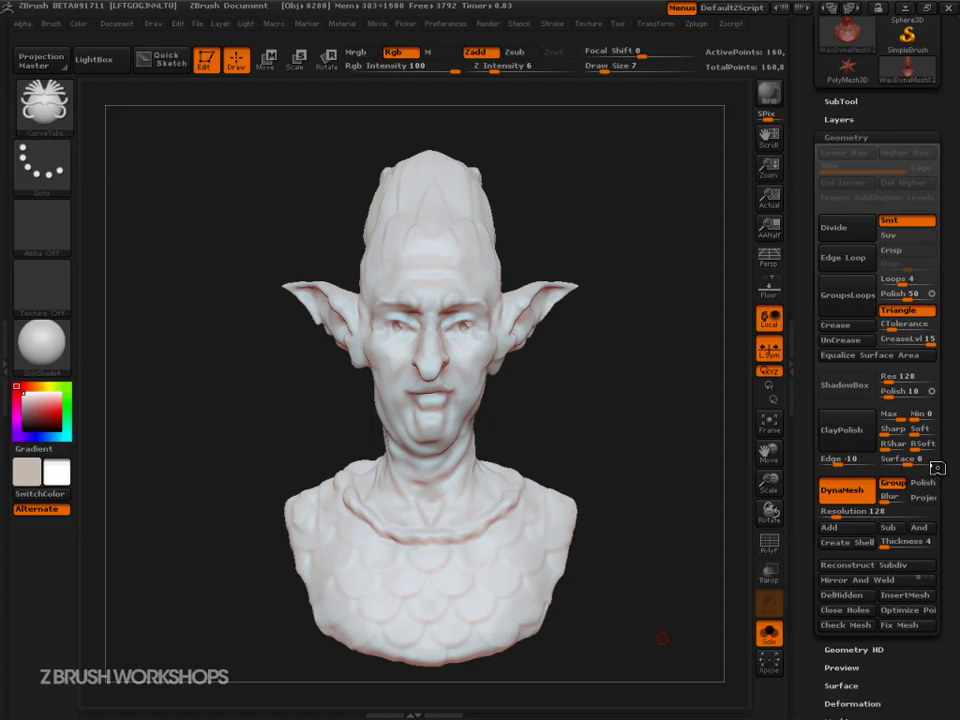
Try ClayPolish with Edge -10 on the bust while DynaMesh is turned off, and undo it
{"action": "key", "text": "ctrl+shift"}
{"action": "mouse_move", "coordinate": [947, 411]}
{"action": "left_mouse_down"}
{"action": "mouse_move", "coordinate": [863, 393]}
{"action": "mouse_move", "coordinate": [939, 469]}
{"action": "mouse_move", "coordinate": [884, 392]}
{"action": "left_mouse_up"}
{"action": "key", "text": "Escape"}
{"action": "mouse_move", "coordinate": [674, 600]}
{"action": "left_mouse_down"}
{"action": "mouse_move", "coordinate": [697, 613]}
{"action": "mouse_move", "coordinate": [677, 559]}
{"action": "mouse_move", "coordinate": [696, 611]}
{"action": "mouse_move", "coordinate": [669, 631]}
{"action": "left_mouse_up"}
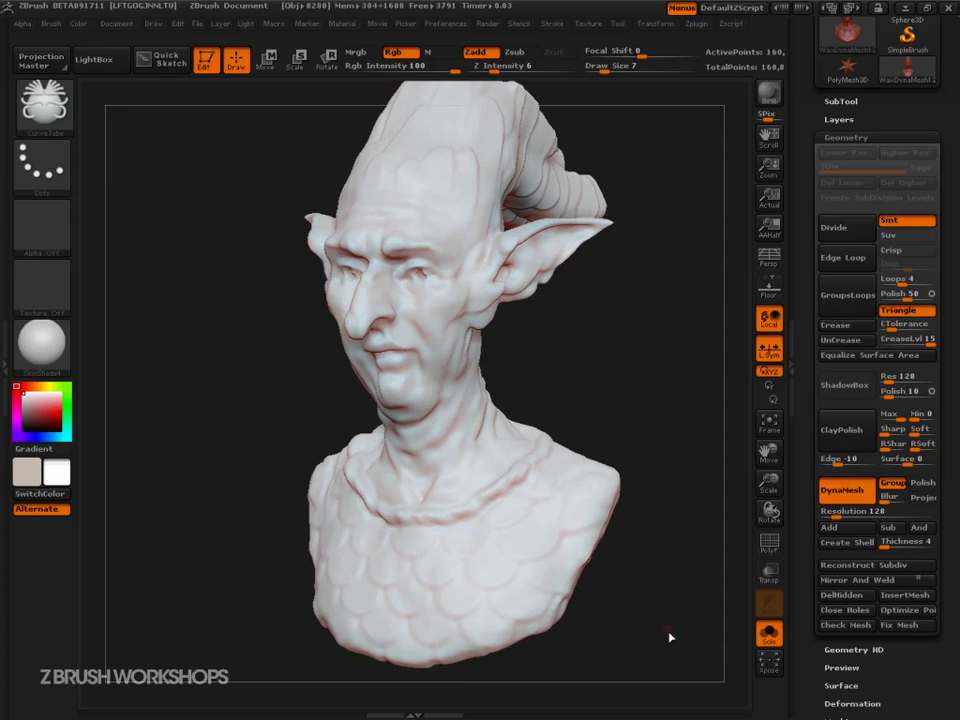
{"action": "left_click", "coordinate": [838, 493]}
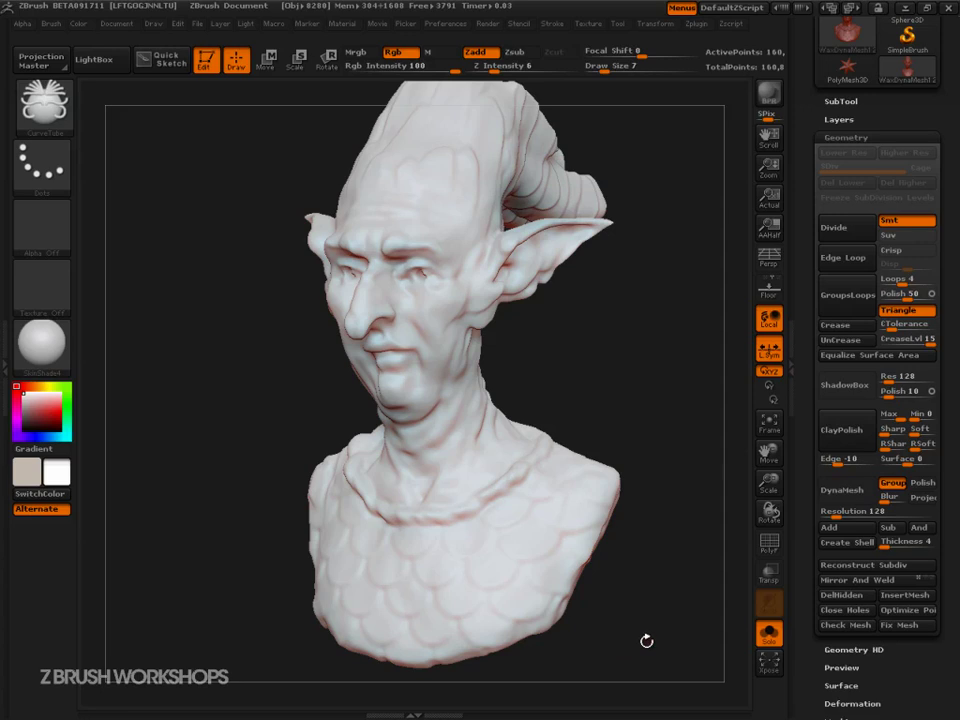
{"action": "left_click", "coordinate": [849, 434]}
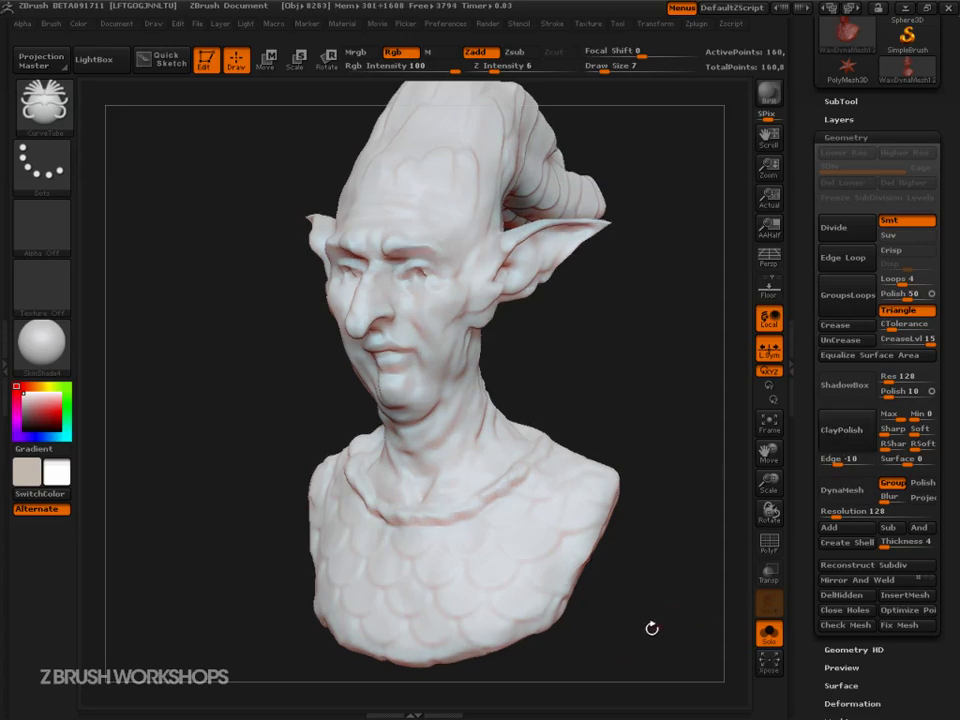
{"action": "mouse_move", "coordinate": [669, 640]}
{"action": "left_mouse_down"}
{"action": "mouse_move", "coordinate": [707, 645]}
{"action": "mouse_move", "coordinate": [693, 631]}
{"action": "mouse_move", "coordinate": [666, 643]}
{"action": "mouse_move", "coordinate": [706, 613]}
{"action": "left_mouse_up"}
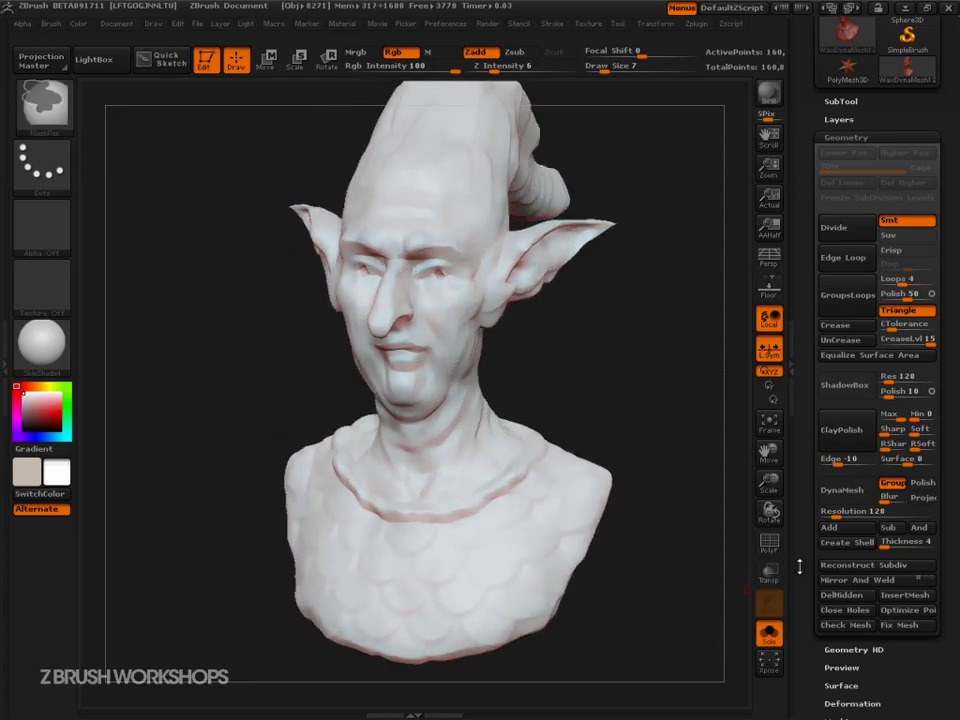
{"action": "key", "text": "ctrl+z"}
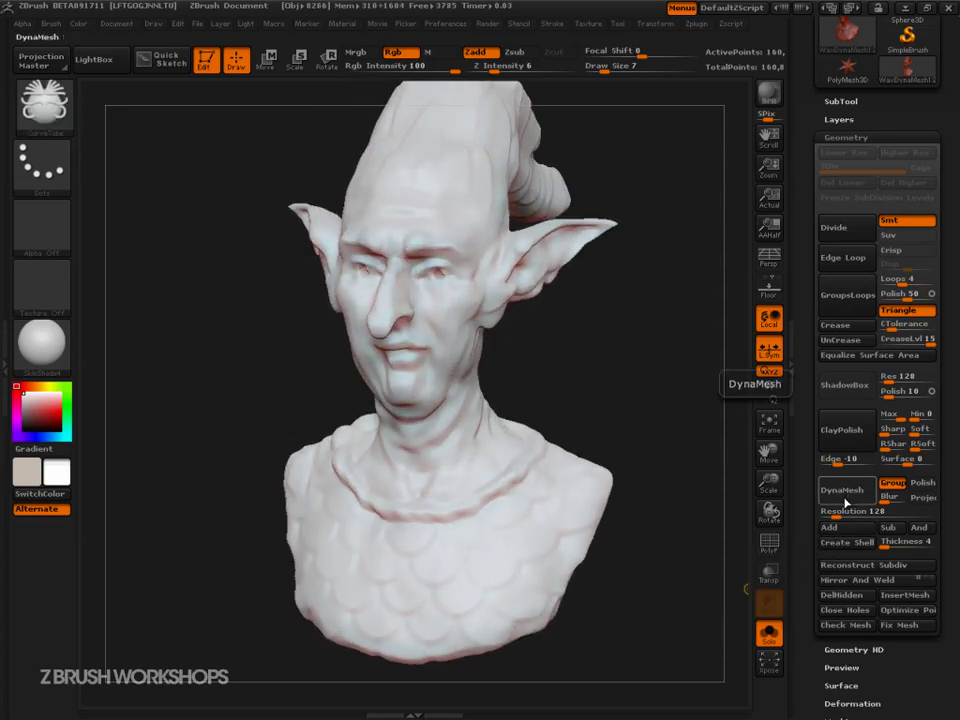
Turn DynaMesh back on for the bust and enable its Polish option
{"action": "left_click", "coordinate": [845, 503]}
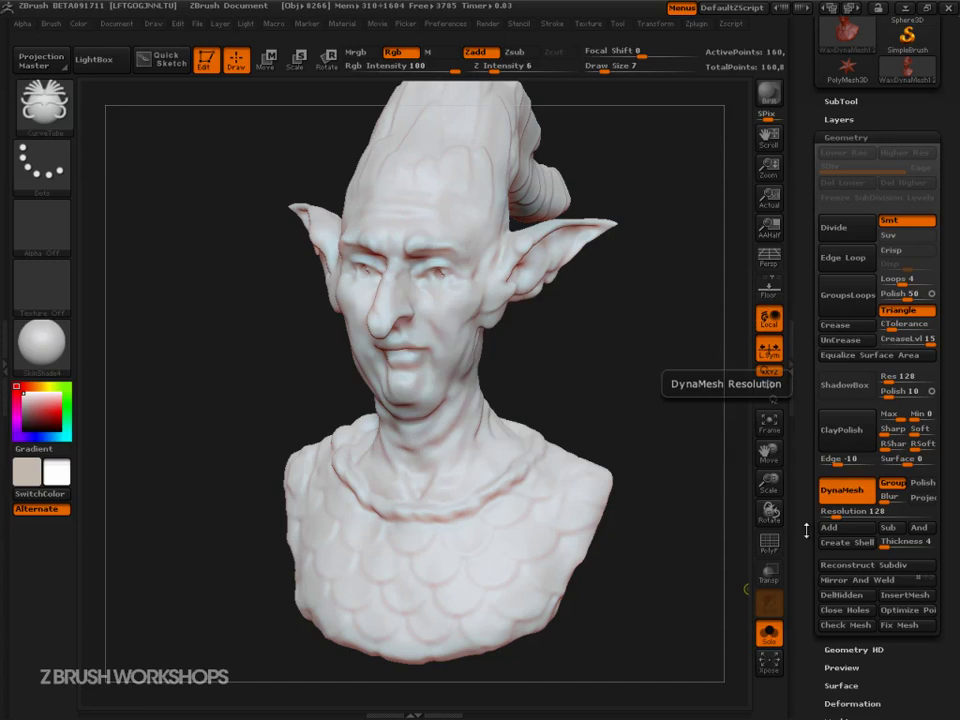
{"action": "left_click", "coordinate": [924, 485]}
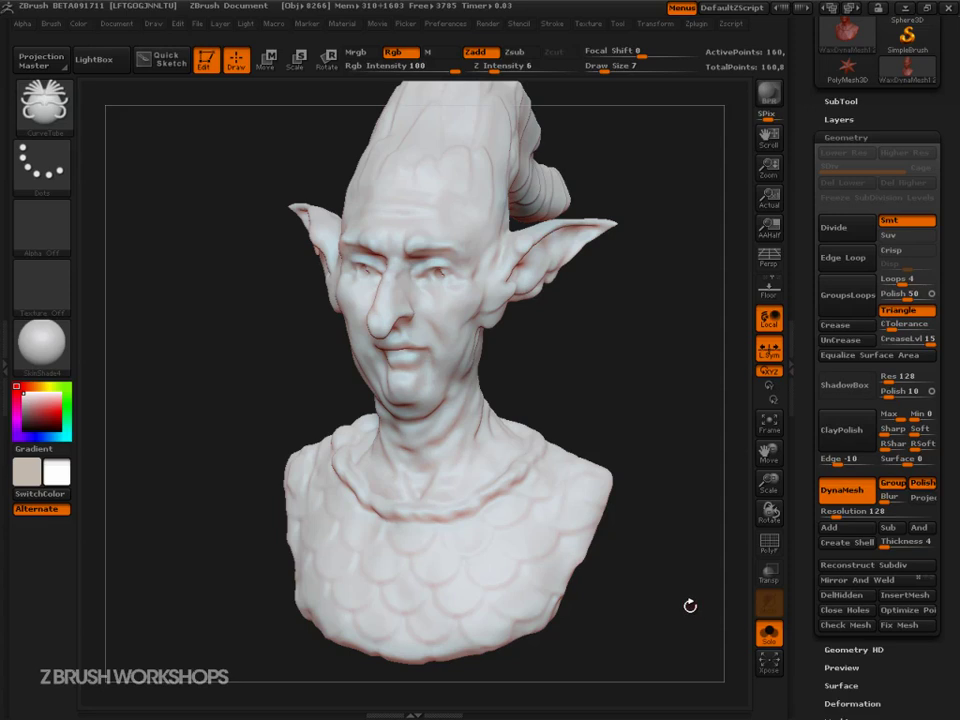
{"action": "mouse_move", "coordinate": [661, 596]}
{"action": "left_mouse_down"}
{"action": "mouse_move", "coordinate": [672, 598]}
{"action": "mouse_move", "coordinate": [671, 615]}
{"action": "mouse_move", "coordinate": [651, 574]}
{"action": "mouse_move", "coordinate": [669, 481]}
{"action": "mouse_move", "coordinate": [651, 544]}
{"action": "mouse_move", "coordinate": [679, 566]}
{"action": "mouse_move", "coordinate": [679, 557]}
{"action": "mouse_move", "coordinate": [671, 612]}
{"action": "mouse_move", "coordinate": [681, 581]}
{"action": "mouse_move", "coordinate": [628, 534]}
{"action": "mouse_move", "coordinate": [681, 624]}
{"action": "mouse_move", "coordinate": [678, 642]}
{"action": "left_mouse_up"}
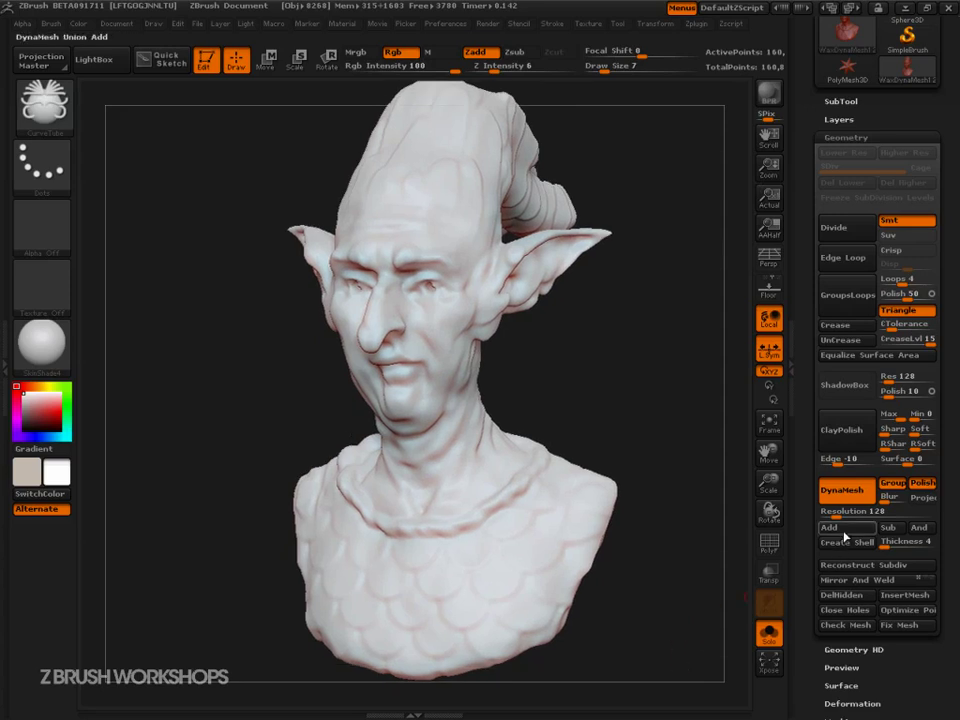
Set the ClayPolish Edge value to 0 and remesh the bust with DynaMesh
{"action": "left_click", "coordinate": [847, 461]}
{"action": "left_click_drag", "start_coordinate": [682, 597], "coordinate": [682, 575]}
{"action": "mouse_move", "coordinate": [669, 523]}
{"action": "left_mouse_down", "text": "ctrl"}
{"action": "mouse_move", "coordinate": [684, 568]}
{"action": "mouse_move", "coordinate": [660, 628]}
{"action": "mouse_move", "coordinate": [675, 627]}
{"action": "left_mouse_up", "text": "ctrl"}
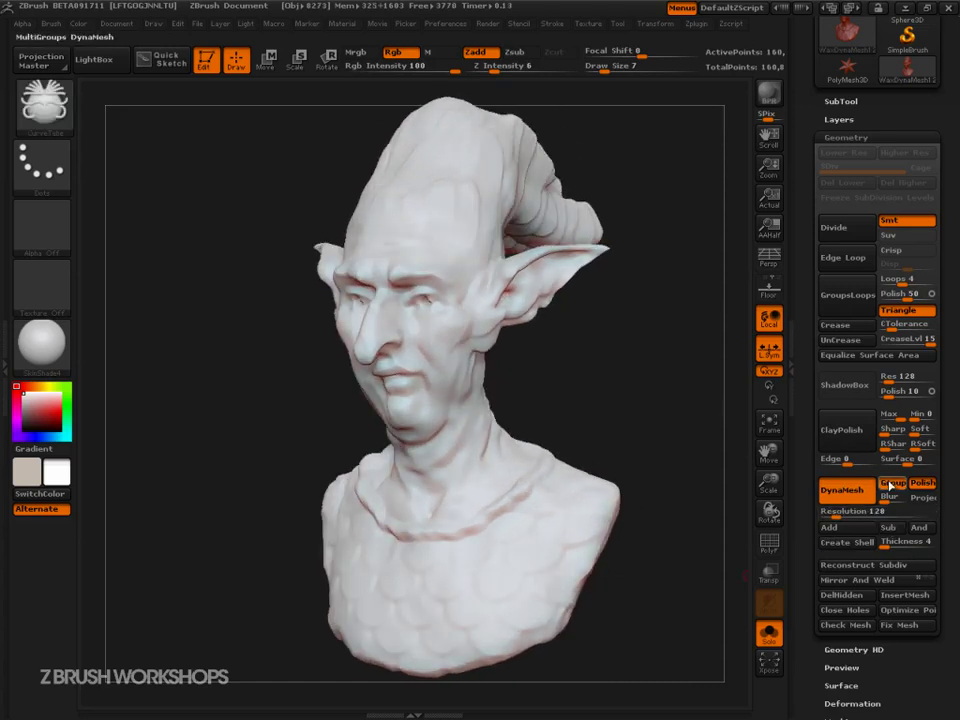
Set the ClayPolish maximum curvature to 25, remesh the bust and undo the remesh
{"action": "left_click_drag", "start_coordinate": [894, 420], "coordinate": [892, 421]}
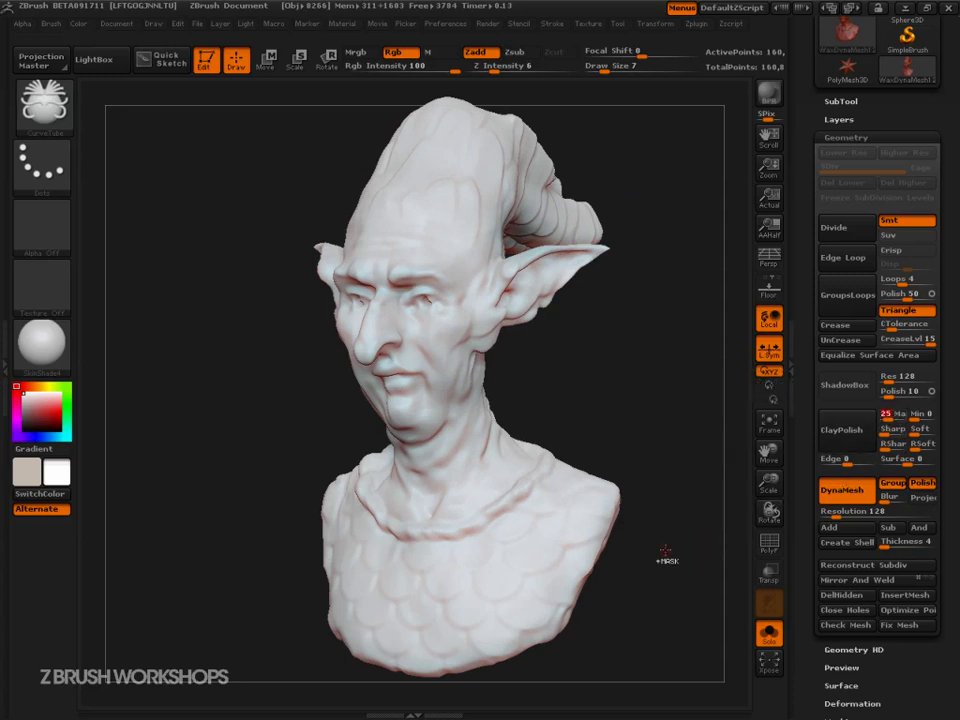
{"action": "left_click_drag", "start_coordinate": [658, 615], "coordinate": [670, 622]}
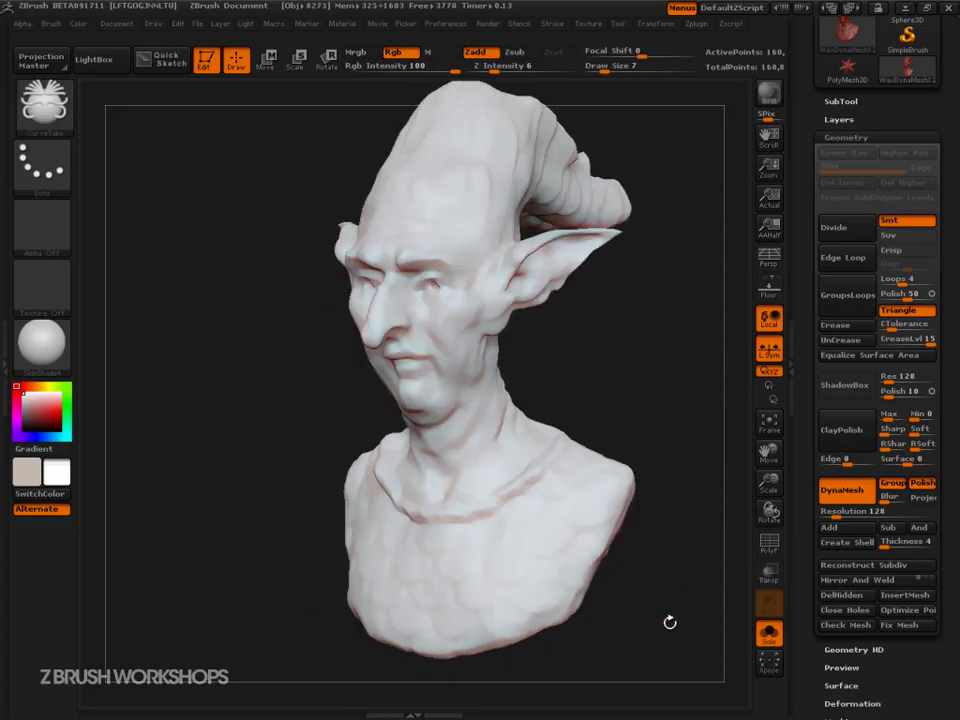
{"action": "key", "text": "ctrl+z"}
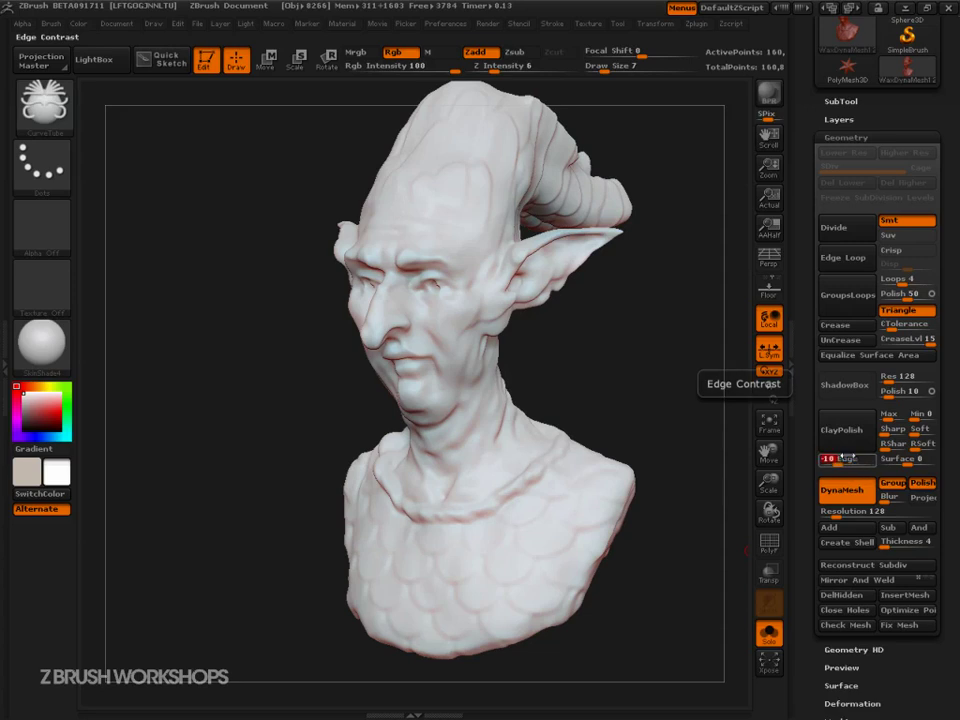
Remesh the bust with the ClayPolish Edge value set to -10
{"action": "left_click_drag", "start_coordinate": [694, 530], "coordinate": [639, 544], "text": "alt"}
{"action": "mouse_move", "coordinate": [629, 366]}
{"action": "left_mouse_down", "text": "ctrl"}
{"action": "mouse_move", "coordinate": [641, 605]}
{"action": "mouse_move", "coordinate": [709, 589]}
{"action": "left_mouse_up", "text": "ctrl"}
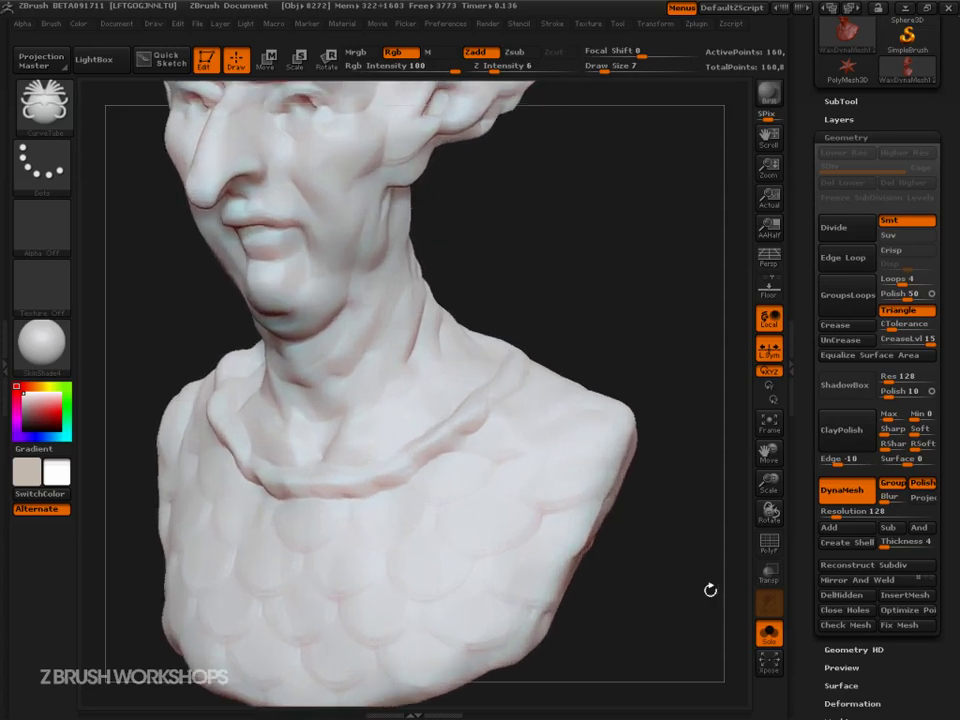
{"action": "left_click_drag", "start_coordinate": [630, 296], "coordinate": [697, 464], "text": "alt"}
Examine the polished creases around the mouth, cheek and neck from several angles
{"action": "key", "text": "ctrl+shift+d"}
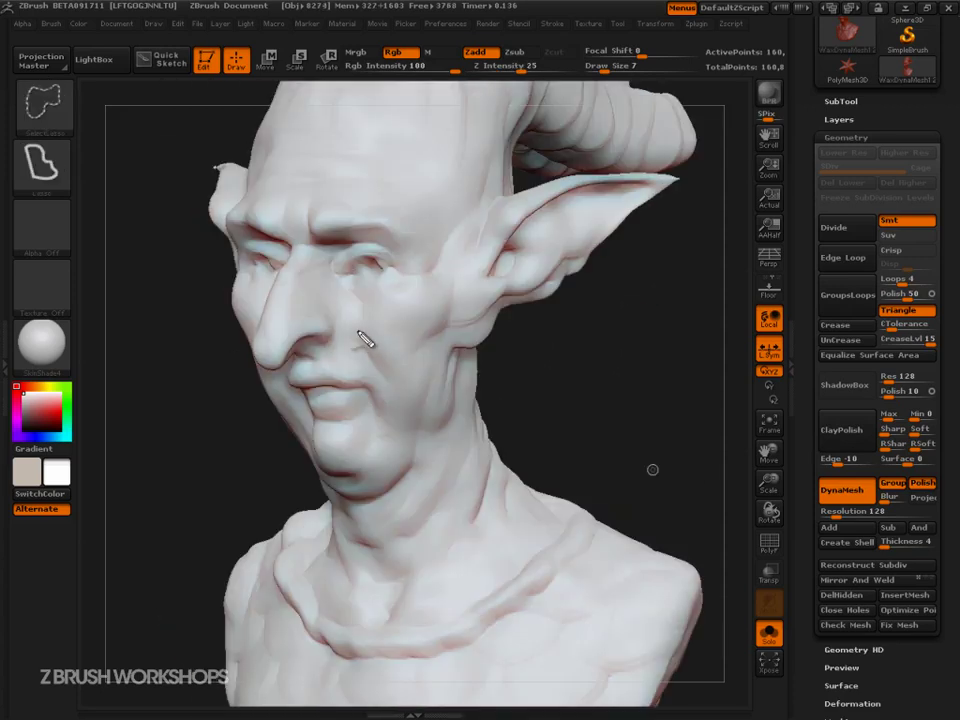
{"action": "mouse_move", "coordinate": [353, 337]}
{"action": "left_mouse_down"}
{"action": "mouse_move", "coordinate": [384, 382]}
{"action": "mouse_move", "coordinate": [372, 351]}
{"action": "mouse_move", "coordinate": [325, 382]}
{"action": "left_mouse_up"}
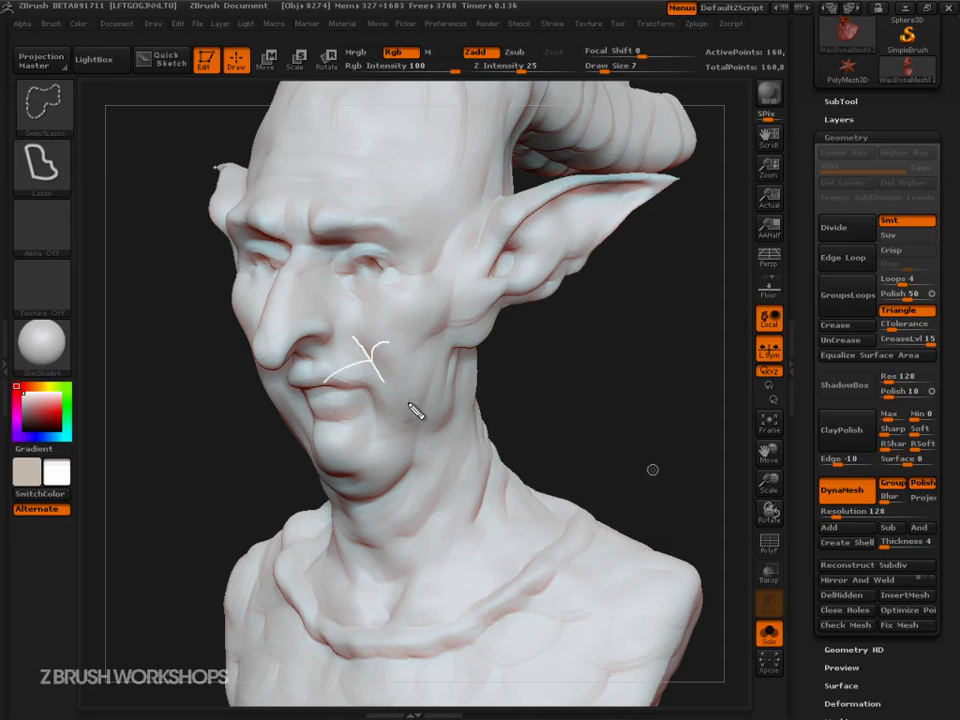
{"action": "mouse_move", "coordinate": [449, 301]}
{"action": "left_mouse_down"}
{"action": "mouse_move", "coordinate": [449, 318]}
{"action": "mouse_move", "coordinate": [424, 343]}
{"action": "left_mouse_up"}
{"action": "left_click_drag", "start_coordinate": [422, 285], "coordinate": [411, 317]}
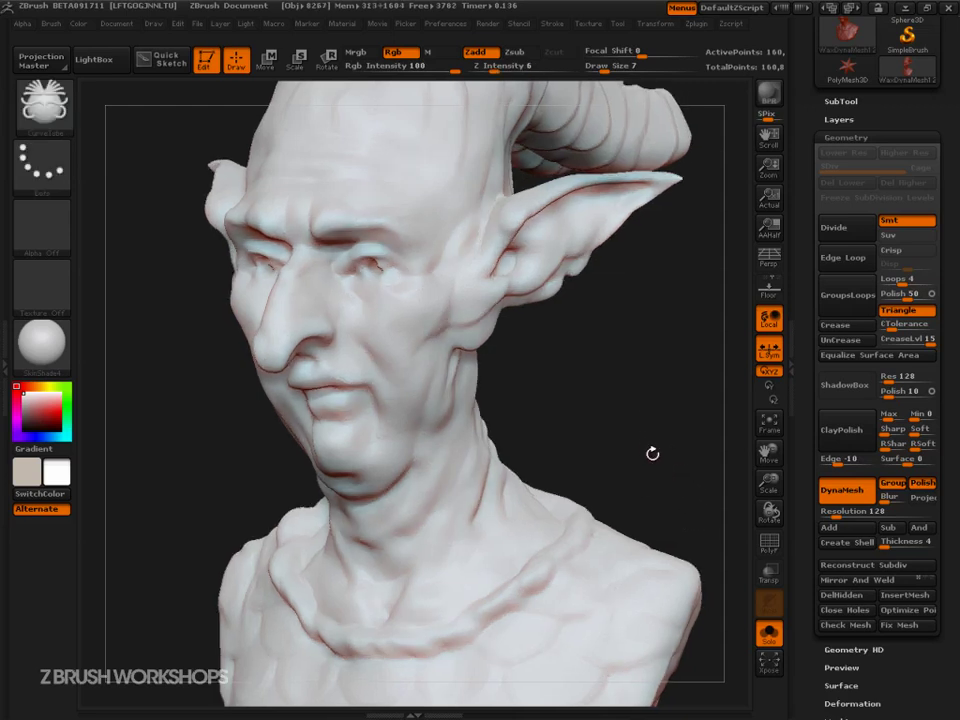
{"action": "mouse_move", "coordinate": [649, 452]}
{"action": "left_mouse_down"}
{"action": "mouse_move", "coordinate": [682, 466]}
{"action": "mouse_move", "coordinate": [673, 478]}
{"action": "mouse_move", "coordinate": [621, 430]}
{"action": "mouse_move", "coordinate": [643, 481]}
{"action": "left_mouse_up"}
{"action": "left_click_drag", "start_coordinate": [673, 570], "coordinate": [611, 352], "text": "alt"}
{"action": "mouse_move", "coordinate": [645, 440]}
{"action": "left_mouse_down"}
{"action": "mouse_move", "coordinate": [691, 487]}
{"action": "mouse_move", "coordinate": [687, 512]}
{"action": "mouse_move", "coordinate": [671, 508]}
{"action": "mouse_move", "coordinate": [704, 523]}
{"action": "mouse_move", "coordinate": [714, 543]}
{"action": "left_mouse_up"}
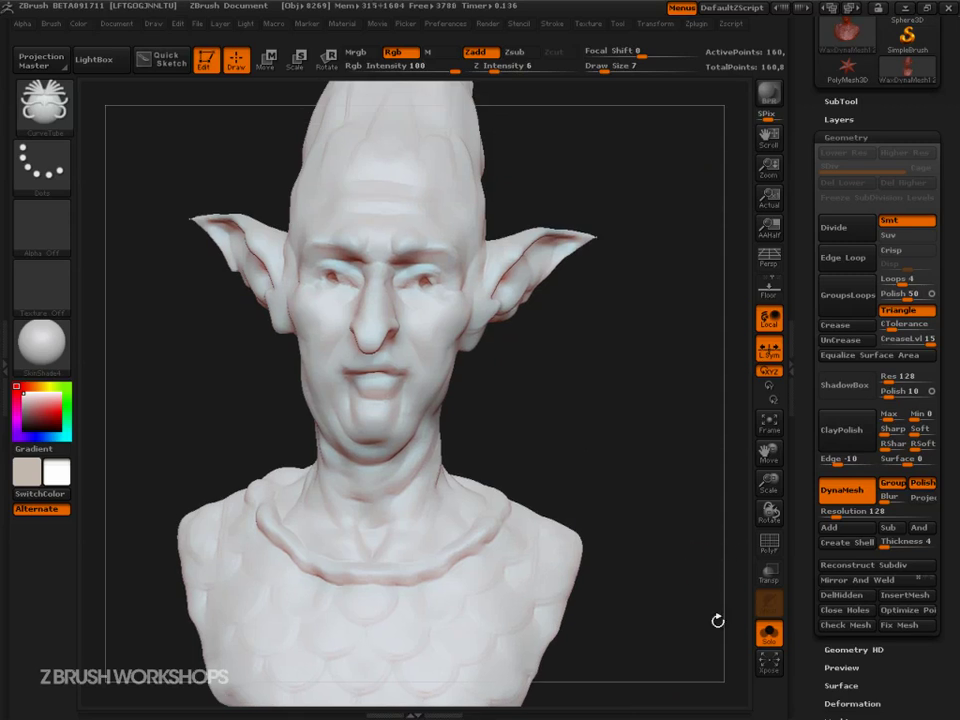
{"action": "mouse_move", "coordinate": [717, 621]}
{"action": "left_mouse_down"}
{"action": "mouse_move", "coordinate": [621, 399]}
{"action": "mouse_move", "coordinate": [660, 390]}
{"action": "left_mouse_up"}
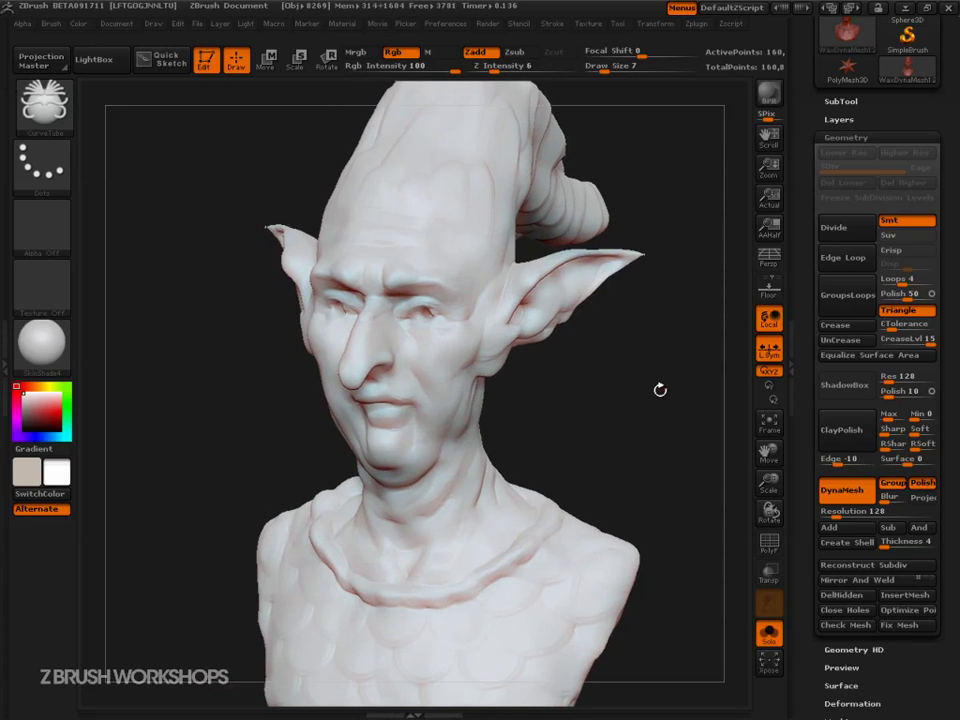
{"action": "left_click_drag", "start_coordinate": [688, 498], "coordinate": [705, 520]}
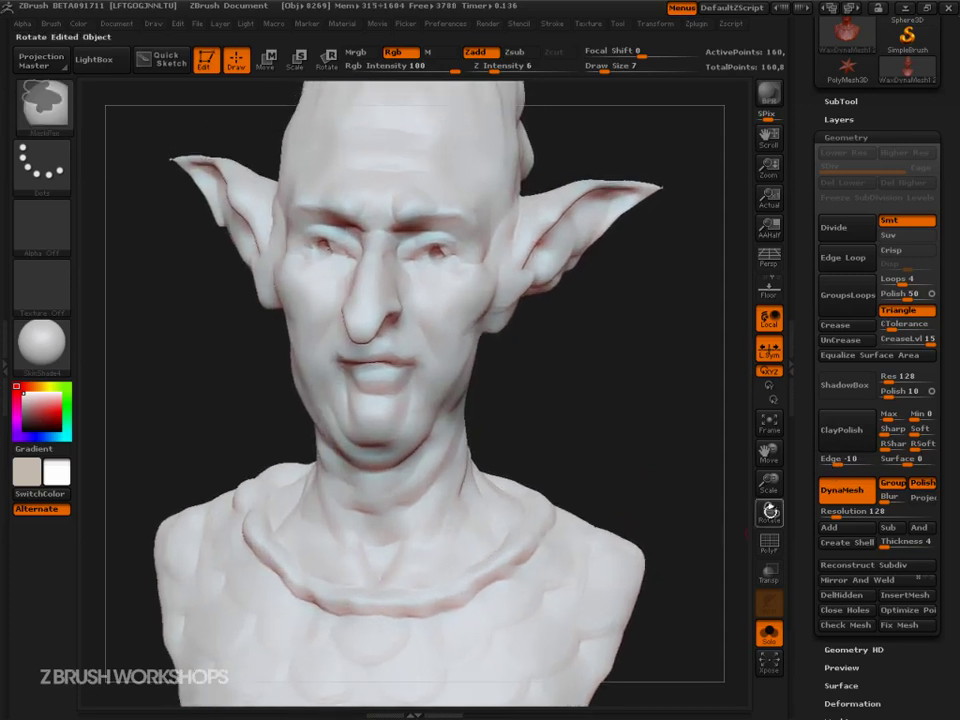
Undo the last remesh and remesh the bust with the ClayPolish Edge value set to 10
{"action": "key", "text": "ctrl+z"}
{"action": "left_click", "coordinate": [846, 462]}
{"action": "type", "text": "0"}
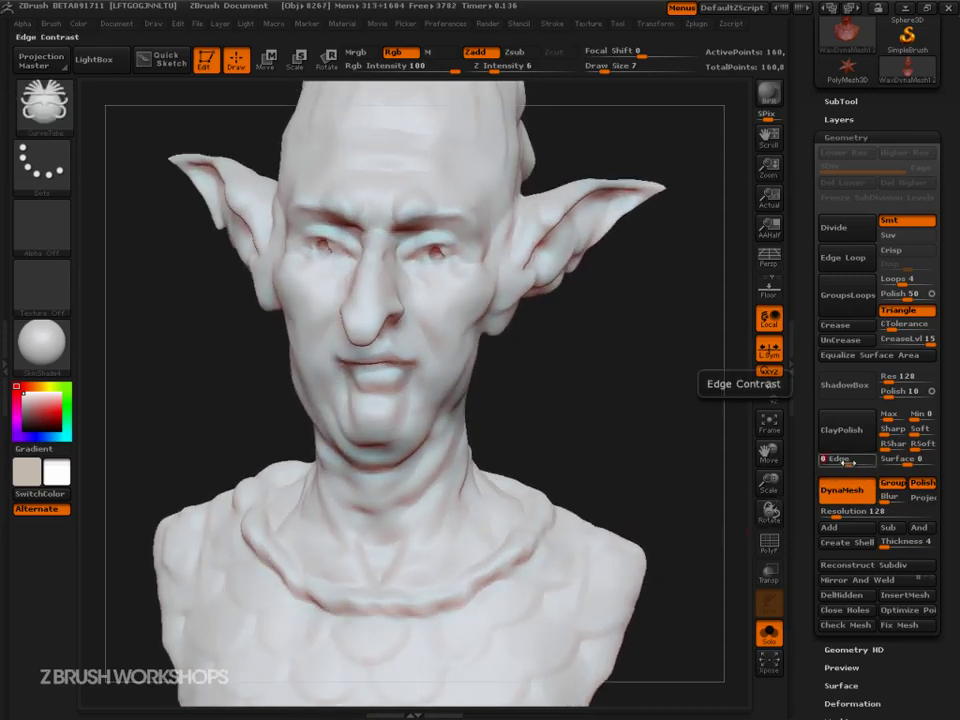
{"action": "key", "text": "Return"}
{"action": "left_click_drag", "start_coordinate": [688, 506], "coordinate": [629, 505]}
{"action": "left_click_drag", "start_coordinate": [634, 377], "coordinate": [649, 428], "text": "ctrl"}
{"action": "mouse_move", "coordinate": [668, 472]}
{"action": "left_mouse_down"}
{"action": "mouse_move", "coordinate": [662, 465]}
{"action": "mouse_move", "coordinate": [677, 452]}
{"action": "mouse_move", "coordinate": [696, 485]}
{"action": "left_mouse_up"}
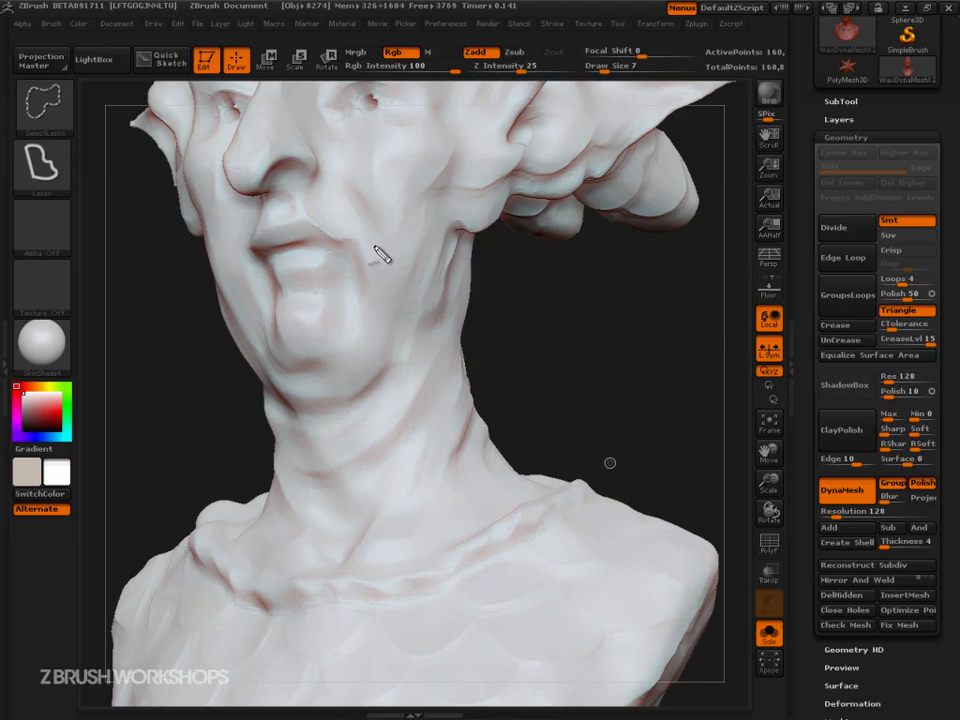
Examine how the polish shapes the folds beside the mouth, under the jaw and along the neck
{"action": "mouse_move", "coordinate": [347, 206]}
{"action": "left_mouse_down", "text": "ctrl+shift"}
{"action": "mouse_move", "coordinate": [316, 231]}
{"action": "mouse_move", "coordinate": [358, 223]}
{"action": "mouse_move", "coordinate": [334, 242]}
{"action": "mouse_move", "coordinate": [348, 261]}
{"action": "left_mouse_up", "text": "ctrl+shift"}
{"action": "left_click_drag", "start_coordinate": [384, 244], "coordinate": [359, 286]}
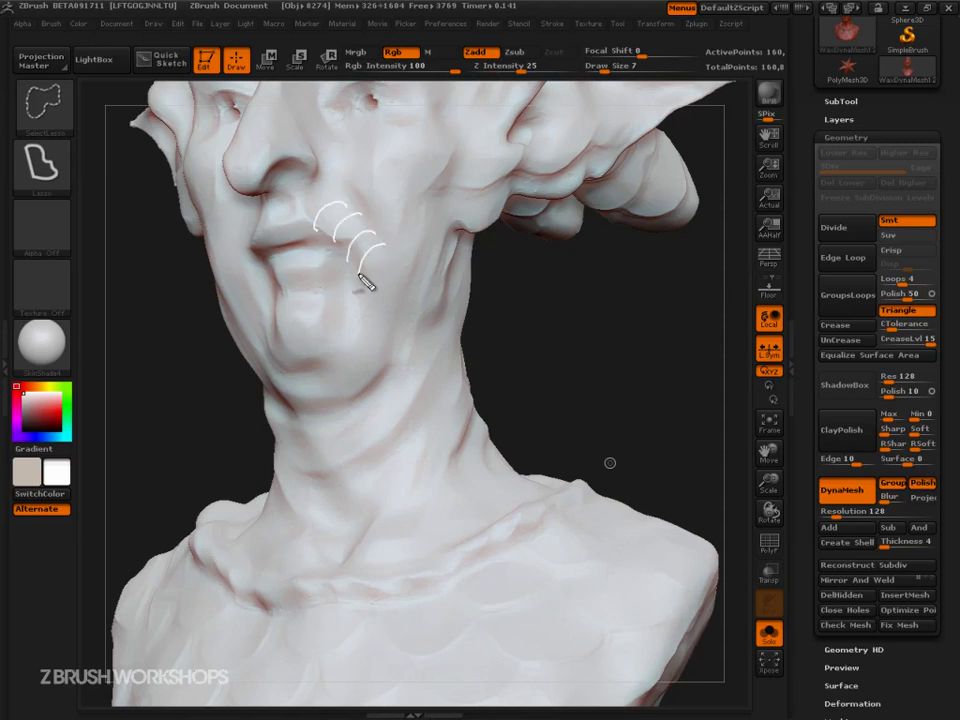
{"action": "key", "text": "Escape"}
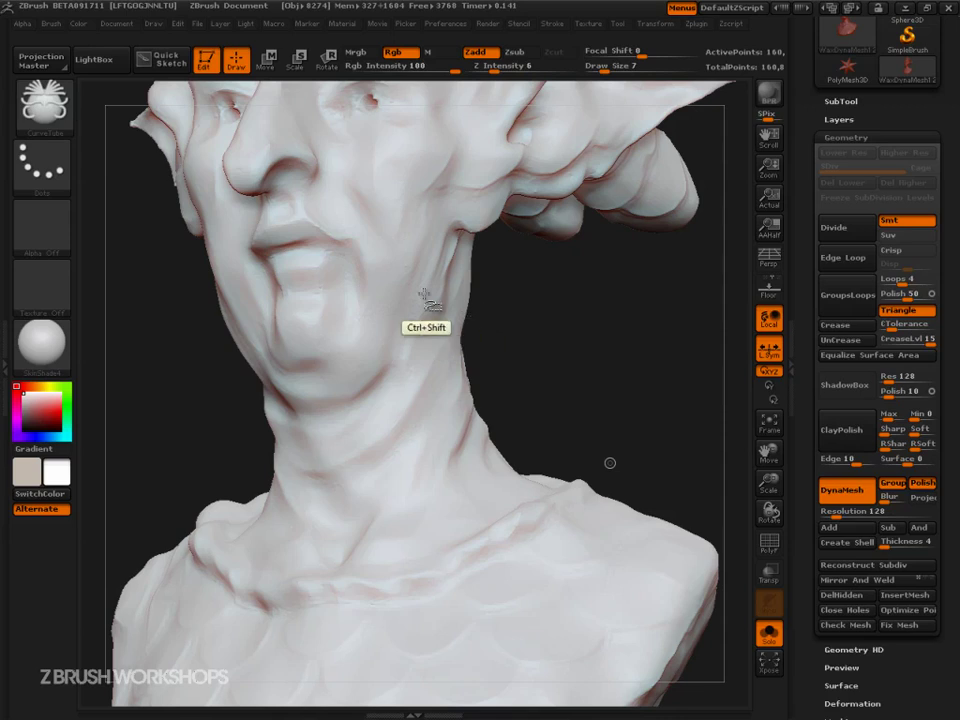
{"action": "mouse_move", "coordinate": [332, 183]}
{"action": "left_mouse_down"}
{"action": "mouse_move", "coordinate": [305, 213]}
{"action": "mouse_move", "coordinate": [331, 242]}
{"action": "left_mouse_up"}
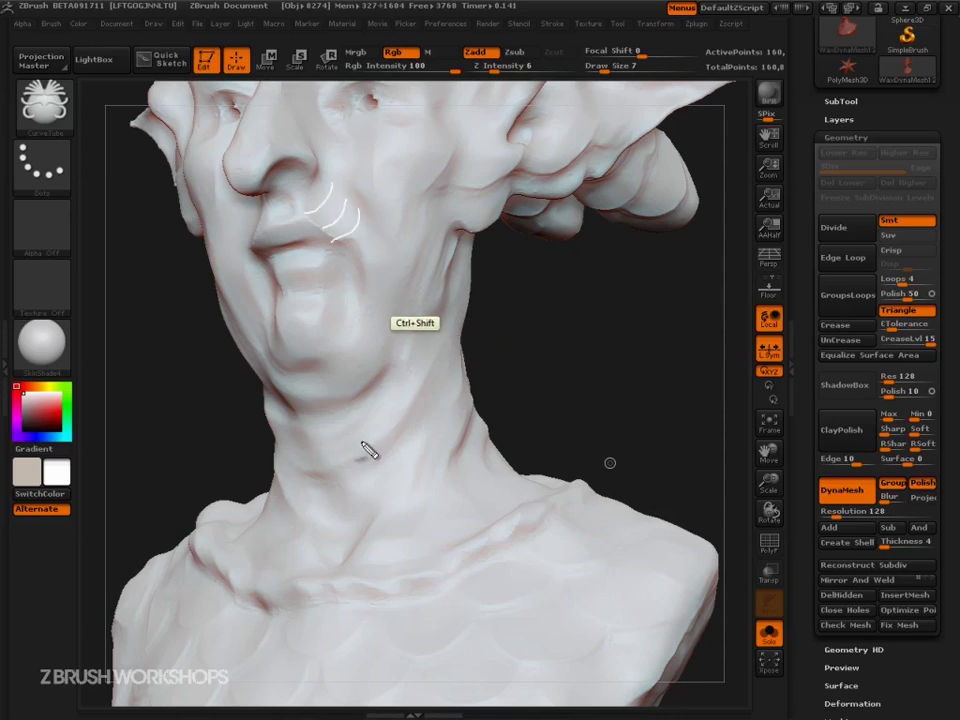
{"action": "mouse_move", "coordinate": [351, 410]}
{"action": "left_mouse_down"}
{"action": "mouse_move", "coordinate": [361, 425]}
{"action": "mouse_move", "coordinate": [383, 396]}
{"action": "left_mouse_up"}
{"action": "left_click_drag", "start_coordinate": [380, 379], "coordinate": [393, 388]}
{"action": "mouse_move", "coordinate": [355, 430]}
{"action": "left_mouse_down"}
{"action": "mouse_move", "coordinate": [382, 444]}
{"action": "mouse_move", "coordinate": [393, 480]}
{"action": "left_mouse_up"}
{"action": "mouse_move", "coordinate": [389, 399]}
{"action": "left_mouse_down"}
{"action": "mouse_move", "coordinate": [410, 405]}
{"action": "mouse_move", "coordinate": [422, 447]}
{"action": "left_mouse_up"}
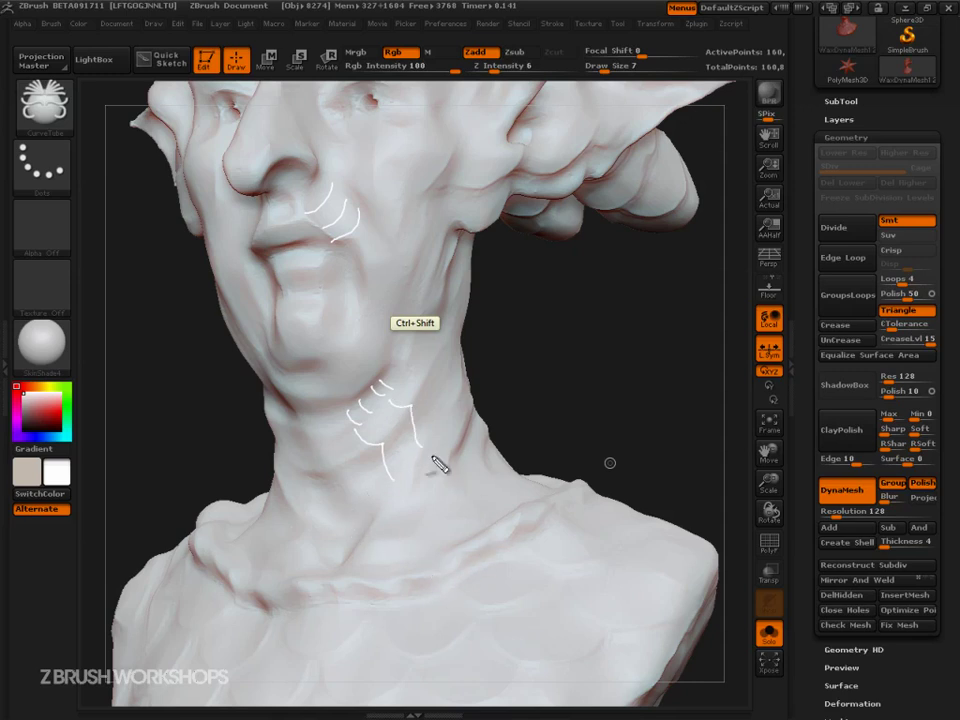
{"action": "left_click_drag", "start_coordinate": [308, 393], "coordinate": [312, 458]}
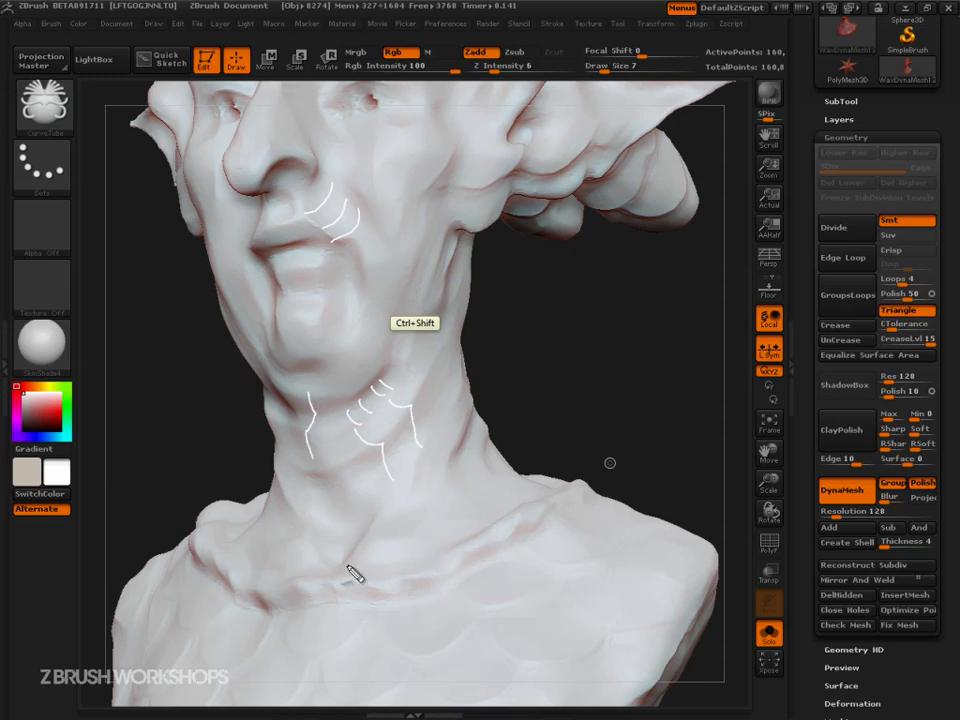
{"action": "mouse_move", "coordinate": [303, 358]}
{"action": "left_mouse_down"}
{"action": "mouse_move", "coordinate": [322, 370]}
{"action": "mouse_move", "coordinate": [290, 369]}
{"action": "left_mouse_up"}
{"action": "key", "text": "Escape"}
Snapshot the bust beside the live model and remesh with the ClayPolish maximum curvature at 90 for comparison
{"action": "mouse_move", "coordinate": [678, 462]}
{"action": "left_mouse_down"}
{"action": "mouse_move", "coordinate": [688, 456]}
{"action": "mouse_move", "coordinate": [669, 388]}
{"action": "mouse_move", "coordinate": [687, 494]}
{"action": "mouse_move", "coordinate": [666, 542]}
{"action": "mouse_move", "coordinate": [686, 521]}
{"action": "mouse_move", "coordinate": [684, 533]}
{"action": "mouse_move", "coordinate": [711, 539]}
{"action": "mouse_move", "coordinate": [669, 538]}
{"action": "mouse_move", "coordinate": [525, 482]}
{"action": "mouse_move", "coordinate": [540, 463]}
{"action": "mouse_move", "coordinate": [470, 345]}
{"action": "left_mouse_up"}
{"action": "key", "text": "shift+s"}
{"action": "mouse_move", "coordinate": [424, 514]}
{"action": "left_mouse_down", "text": "alt"}
{"action": "mouse_move", "coordinate": [701, 508]}
{"action": "mouse_move", "coordinate": [740, 502]}
{"action": "mouse_move", "coordinate": [737, 484]}
{"action": "left_mouse_up", "text": "alt"}
{"action": "key", "text": "ctrl"}
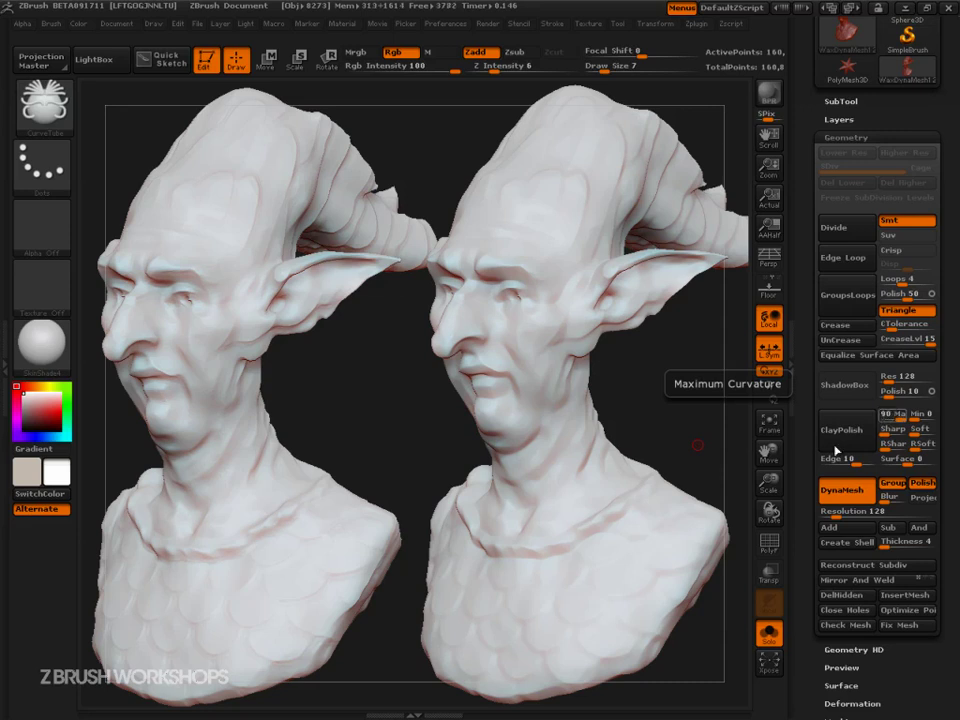
{"action": "left_click_drag", "start_coordinate": [692, 441], "coordinate": [698, 446]}
{"action": "key", "text": "ctrl+n"}
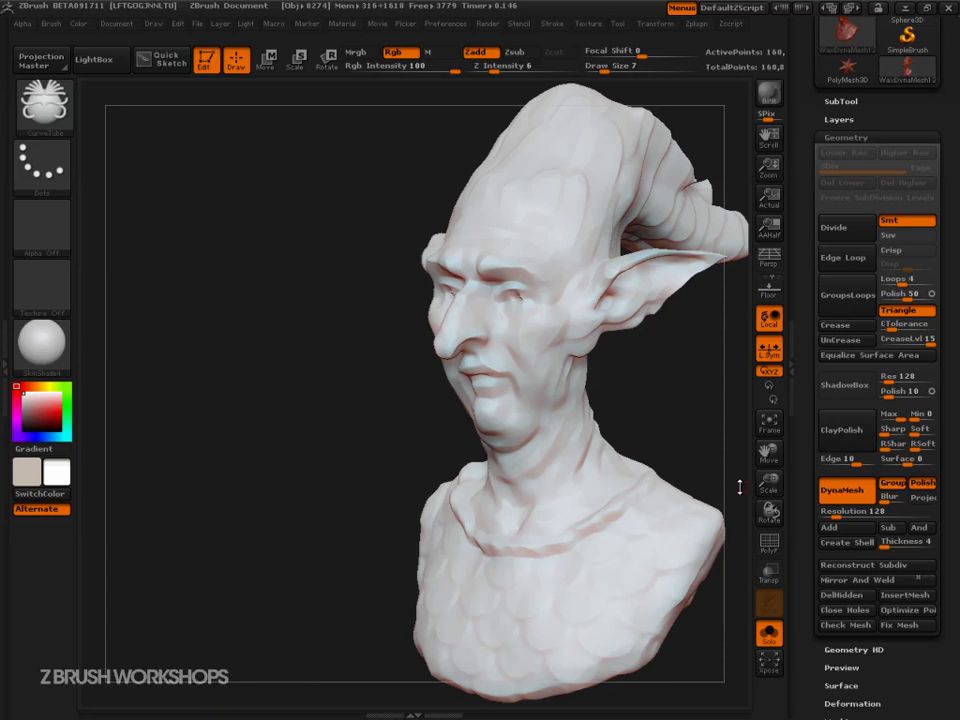
Set the ClayPolish Edge to -10 and maximum curvature to 25, and remesh the bust
{"action": "left_click", "coordinate": [855, 461]}
{"action": "type", "text": "0"}
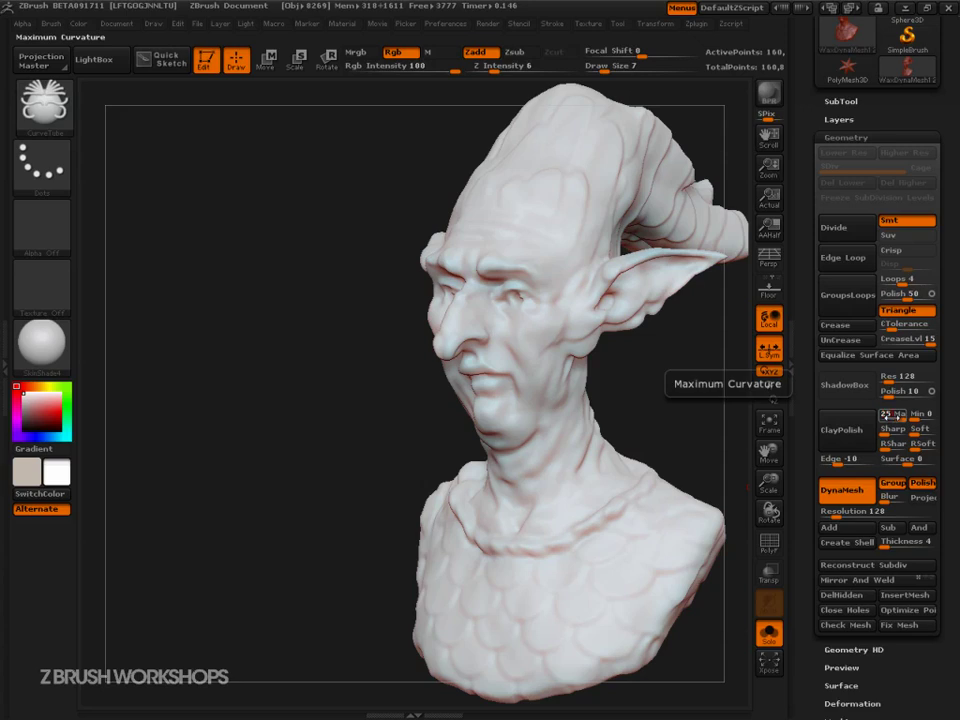
{"action": "mouse_move", "coordinate": [646, 400]}
{"action": "left_mouse_down"}
{"action": "mouse_move", "coordinate": [684, 425]}
{"action": "mouse_move", "coordinate": [589, 427]}
{"action": "left_mouse_up"}
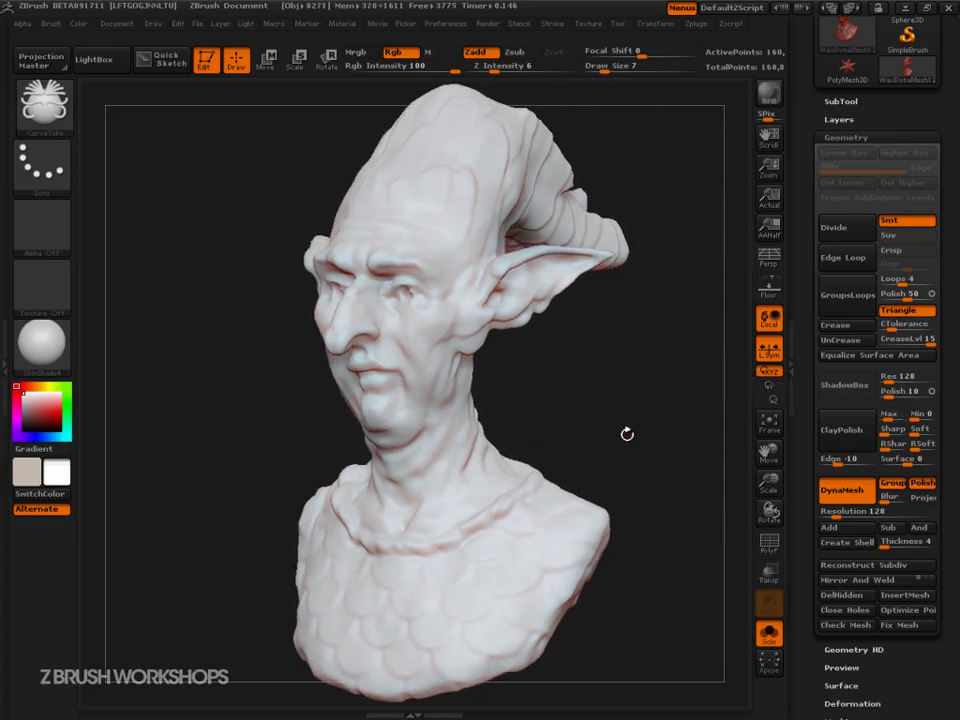
Place a snapshot of the polished bust on the canvas and move the live model beside it
{"action": "mouse_move", "coordinate": [664, 486]}
{"action": "left_mouse_down"}
{"action": "mouse_move", "coordinate": [672, 489]}
{"action": "mouse_move", "coordinate": [513, 473]}
{"action": "left_mouse_up"}
{"action": "key", "text": "shift+s"}
{"action": "left_click_drag", "start_coordinate": [437, 431], "coordinate": [735, 427], "text": "alt"}
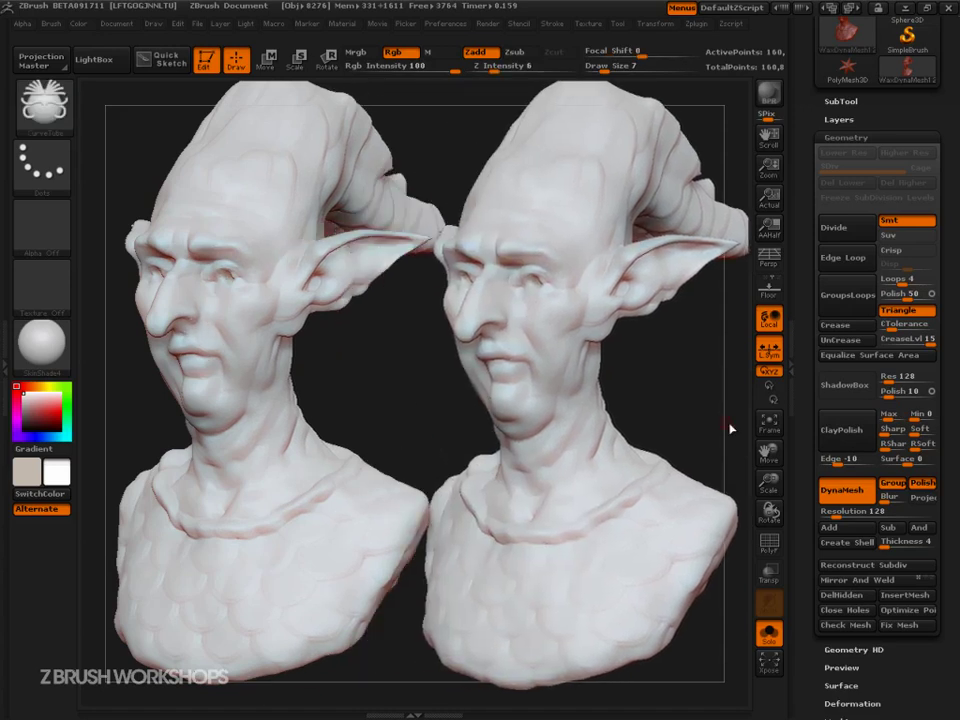
Set the ClayPolish maximum curvature to 90 and remesh the live bust to compare it with the snapshot
{"action": "left_click", "coordinate": [891, 417]}
{"action": "left_click_drag", "start_coordinate": [892, 418], "coordinate": [903, 416]}
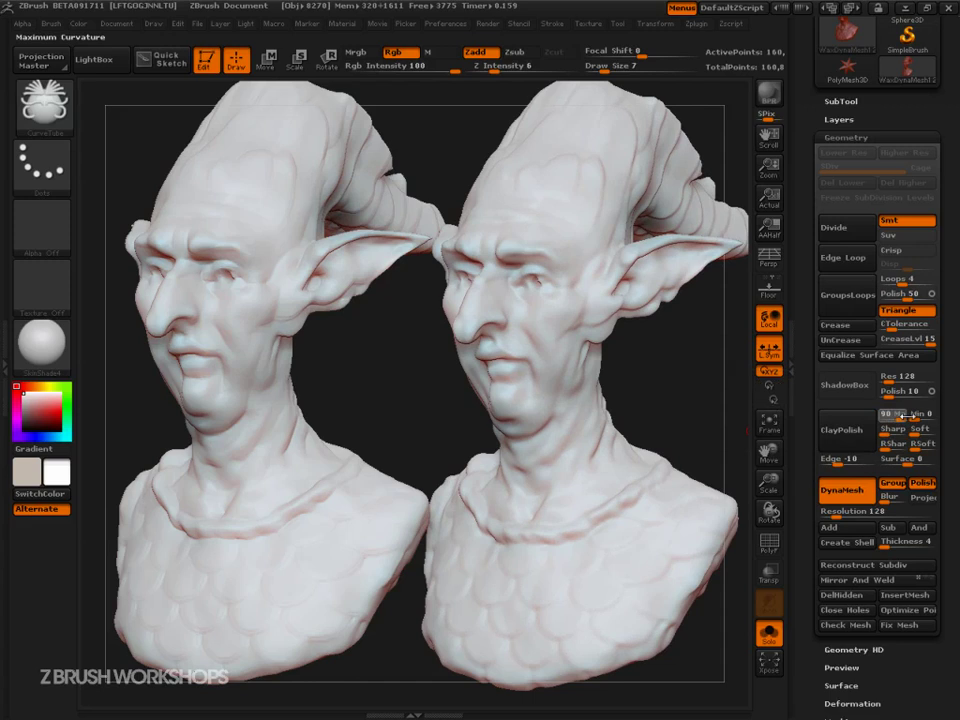
{"action": "left_click_drag", "start_coordinate": [703, 446], "coordinate": [711, 457], "text": "ctrl"}
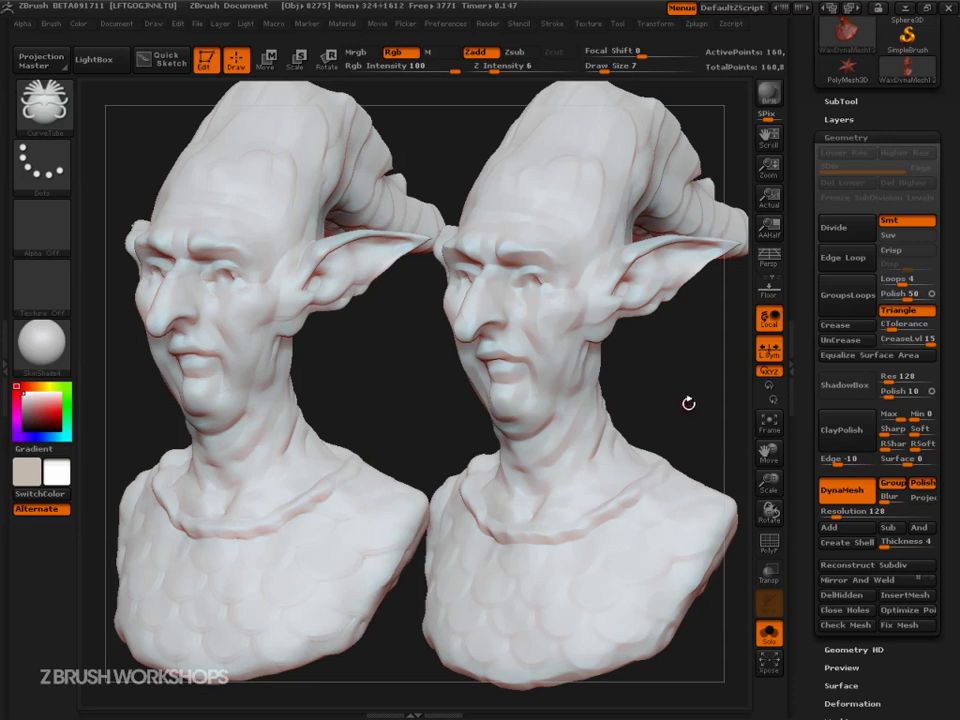
{"action": "key", "text": "ctrl+shift"}
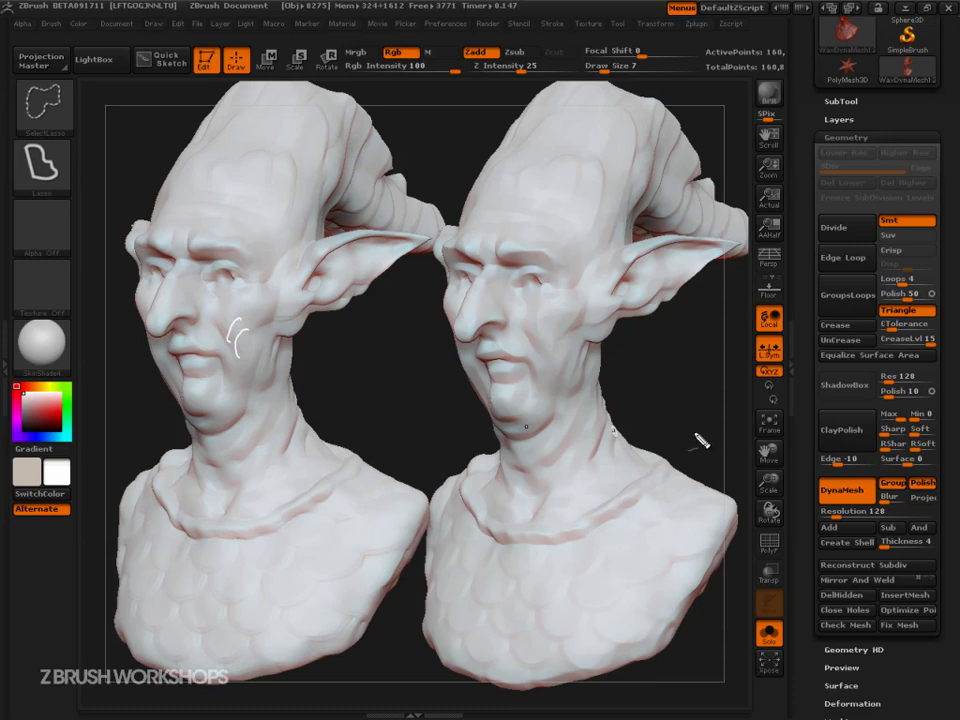
Clear the snapshot from the canvas and set the draw size to 38
{"action": "mouse_move", "coordinate": [694, 407]}
{"action": "left_mouse_down", "text": "alt"}
{"action": "mouse_move", "coordinate": [693, 437]}
{"action": "mouse_move", "coordinate": [683, 395]}
{"action": "mouse_move", "coordinate": [675, 401]}
{"action": "mouse_move", "coordinate": [717, 407]}
{"action": "mouse_move", "coordinate": [677, 443]}
{"action": "mouse_move", "coordinate": [671, 393]}
{"action": "mouse_move", "coordinate": [711, 474]}
{"action": "mouse_move", "coordinate": [696, 478]}
{"action": "mouse_move", "coordinate": [688, 461]}
{"action": "mouse_move", "coordinate": [647, 448]}
{"action": "left_mouse_up", "text": "alt"}
{"action": "key", "text": "ctrl+n"}
{"action": "mouse_move", "coordinate": [695, 549]}
{"action": "left_mouse_down"}
{"action": "mouse_move", "coordinate": [677, 514]}
{"action": "mouse_move", "coordinate": [675, 542]}
{"action": "mouse_move", "coordinate": [664, 542]}
{"action": "mouse_move", "coordinate": [711, 626]}
{"action": "mouse_move", "coordinate": [677, 572]}
{"action": "mouse_move", "coordinate": [670, 598]}
{"action": "mouse_move", "coordinate": [673, 572]}
{"action": "mouse_move", "coordinate": [665, 580]}
{"action": "mouse_move", "coordinate": [696, 538]}
{"action": "mouse_move", "coordinate": [664, 564]}
{"action": "mouse_move", "coordinate": [694, 555]}
{"action": "mouse_move", "coordinate": [684, 561]}
{"action": "mouse_move", "coordinate": [699, 530]}
{"action": "left_mouse_up"}
{"action": "key", "text": "s"}
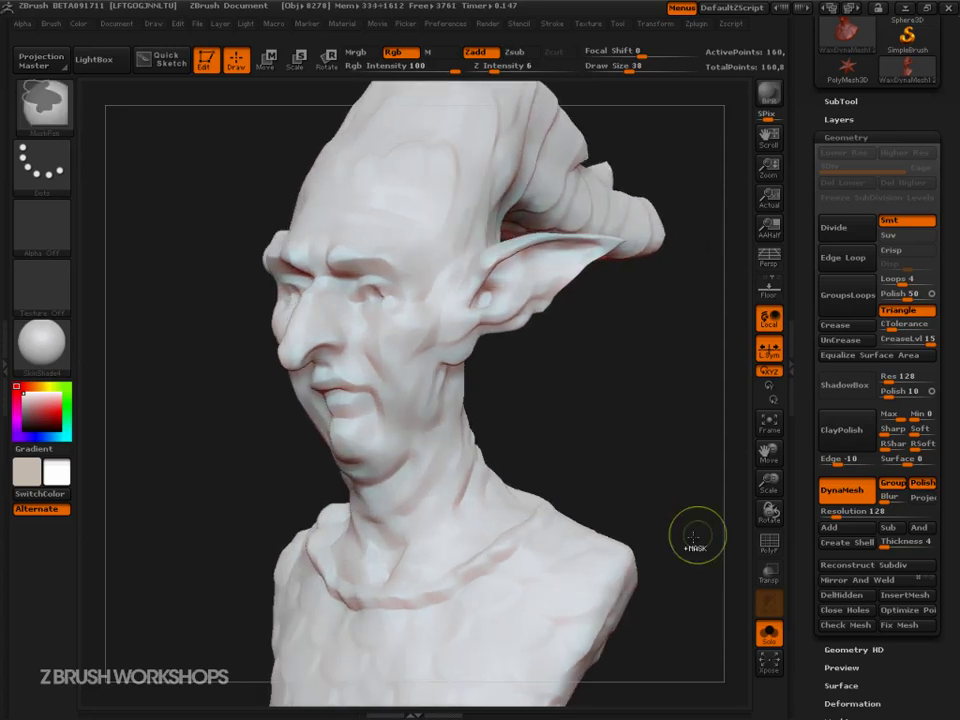
Undo the last remesh of the bust, lower the ClayPolish maximum curvature, and remesh it again
{"action": "key", "text": "ctrl+z"}
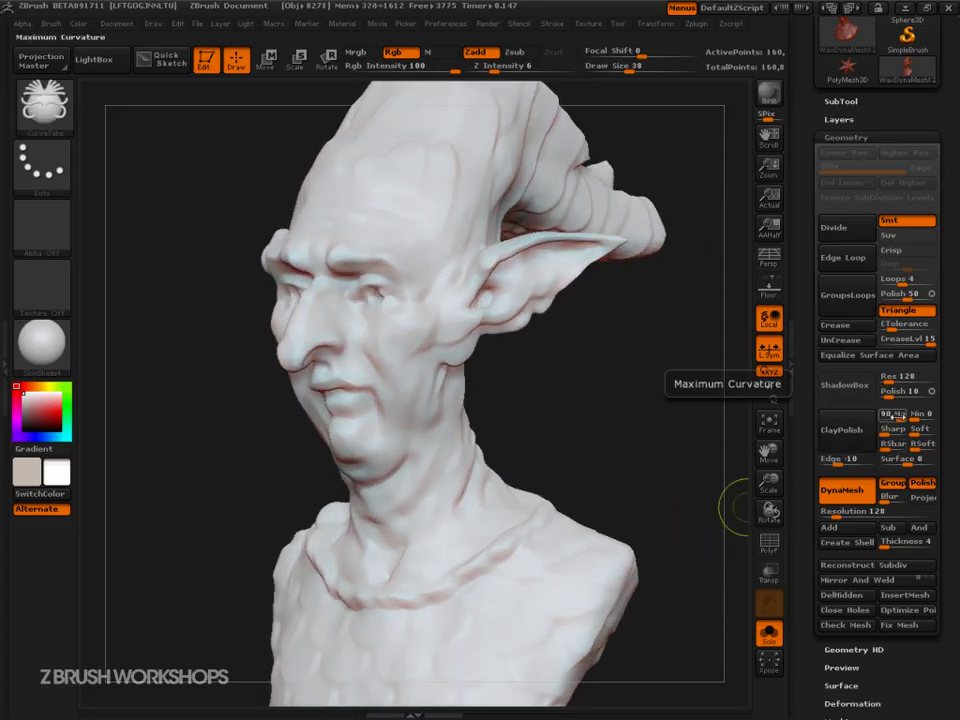
{"action": "left_click_drag", "start_coordinate": [891, 416], "coordinate": [812, 455]}
{"action": "mouse_move", "coordinate": [640, 431]}
{"action": "left_mouse_down", "text": "ctrl"}
{"action": "mouse_move", "coordinate": [642, 455]}
{"action": "mouse_move", "coordinate": [668, 503]}
{"action": "mouse_move", "coordinate": [669, 495]}
{"action": "mouse_move", "coordinate": [669, 560]}
{"action": "left_mouse_up", "text": "ctrl"}
Choose the Dam_Standard brush and set its draw size to 33 for detailing the face
{"action": "key", "text": "b"}
{"action": "key", "text": "d"}
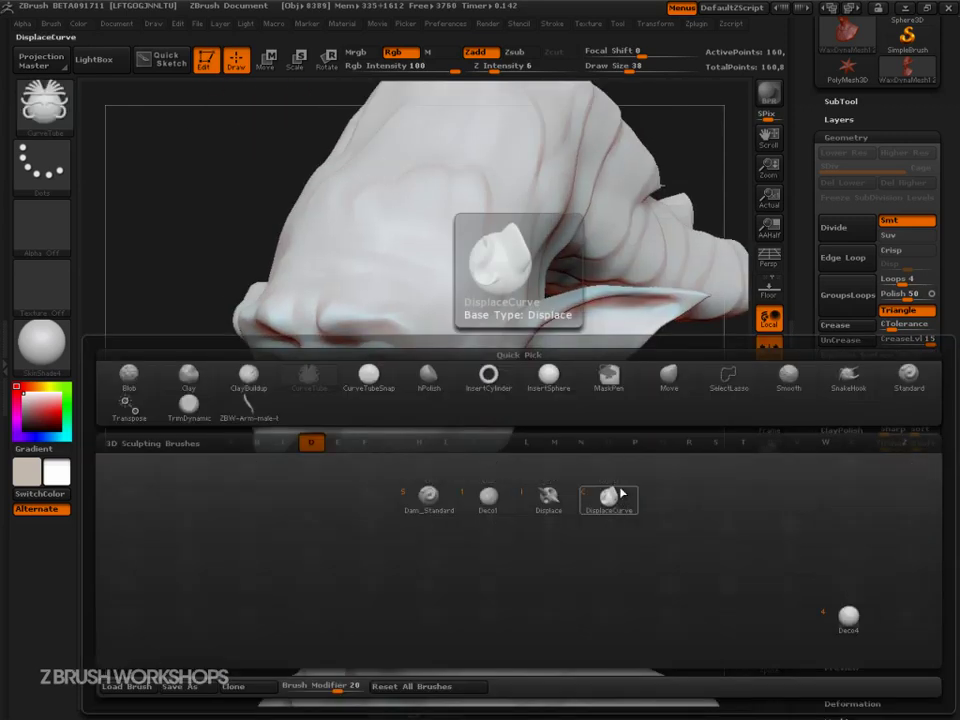
{"action": "key", "text": "b"}
{"action": "key", "text": "d"}
{"action": "key", "text": "s"}
{"action": "key", "text": "s"}
{"action": "mouse_move", "coordinate": [628, 476]}
{"action": "left_mouse_down"}
{"action": "mouse_move", "coordinate": [640, 474]}
{"action": "mouse_move", "coordinate": [652, 437]}
{"action": "left_mouse_up"}
{"action": "left_click_drag", "start_coordinate": [529, 410], "coordinate": [566, 499], "text": "alt"}
{"action": "key", "text": "s"}
{"action": "left_click_drag", "start_coordinate": [452, 469], "coordinate": [436, 467]}
Carve creases from the nostril down the cheek and under the eye, and remesh the bust with DynaMesh
{"action": "left_click_drag", "start_coordinate": [316, 409], "coordinate": [363, 456]}
{"action": "left_click_drag", "start_coordinate": [328, 417], "coordinate": [356, 446]}
{"action": "left_click_drag", "start_coordinate": [306, 406], "coordinate": [338, 420]}
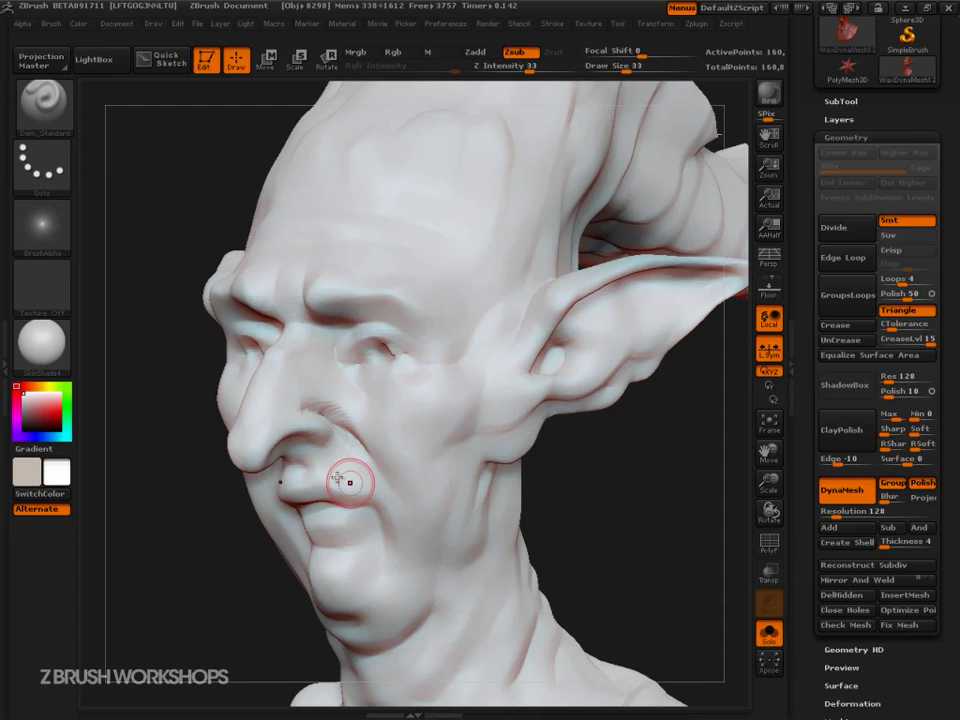
{"action": "mouse_move", "coordinate": [346, 364]}
{"action": "left_mouse_down"}
{"action": "mouse_move", "coordinate": [357, 386]}
{"action": "mouse_move", "coordinate": [382, 393]}
{"action": "left_mouse_up"}
{"action": "mouse_move", "coordinate": [630, 479]}
{"action": "left_mouse_down", "text": "ctrl"}
{"action": "mouse_move", "coordinate": [660, 570]}
{"action": "mouse_move", "coordinate": [671, 514]}
{"action": "mouse_move", "coordinate": [680, 512]}
{"action": "left_mouse_up", "text": "ctrl"}
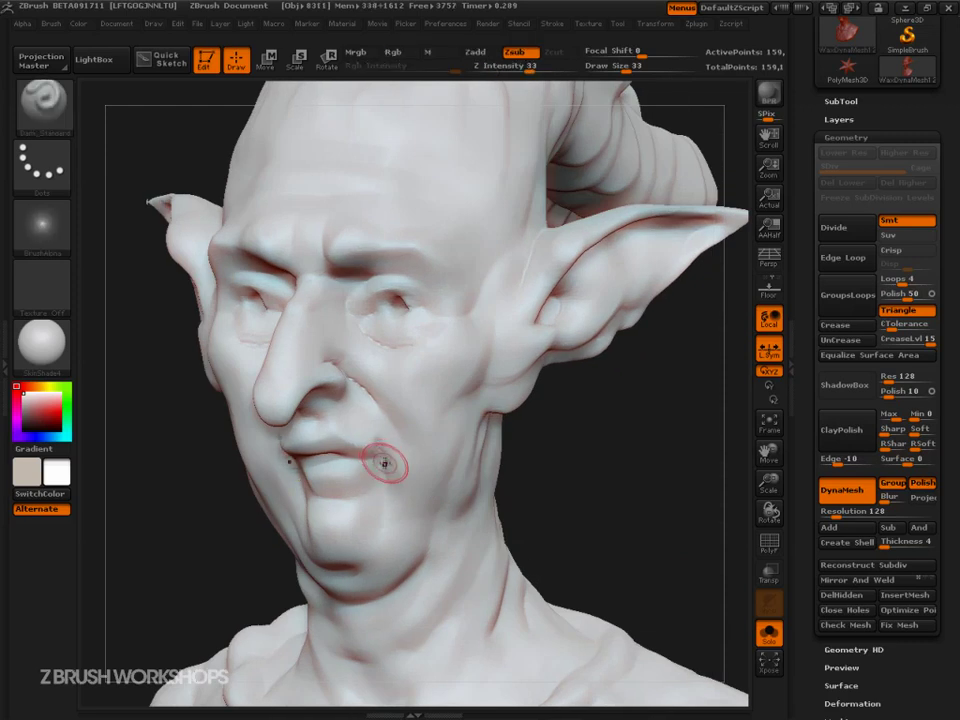
Carve a crease at the corner of the elf's mouth, undoing unwanted strokes
{"action": "mouse_move", "coordinate": [387, 476]}
{"action": "left_mouse_down"}
{"action": "mouse_move", "coordinate": [368, 457]}
{"action": "mouse_move", "coordinate": [322, 450]}
{"action": "left_mouse_up"}
{"action": "key", "text": "ctrl"}
{"action": "key", "text": "ctrl+z"}
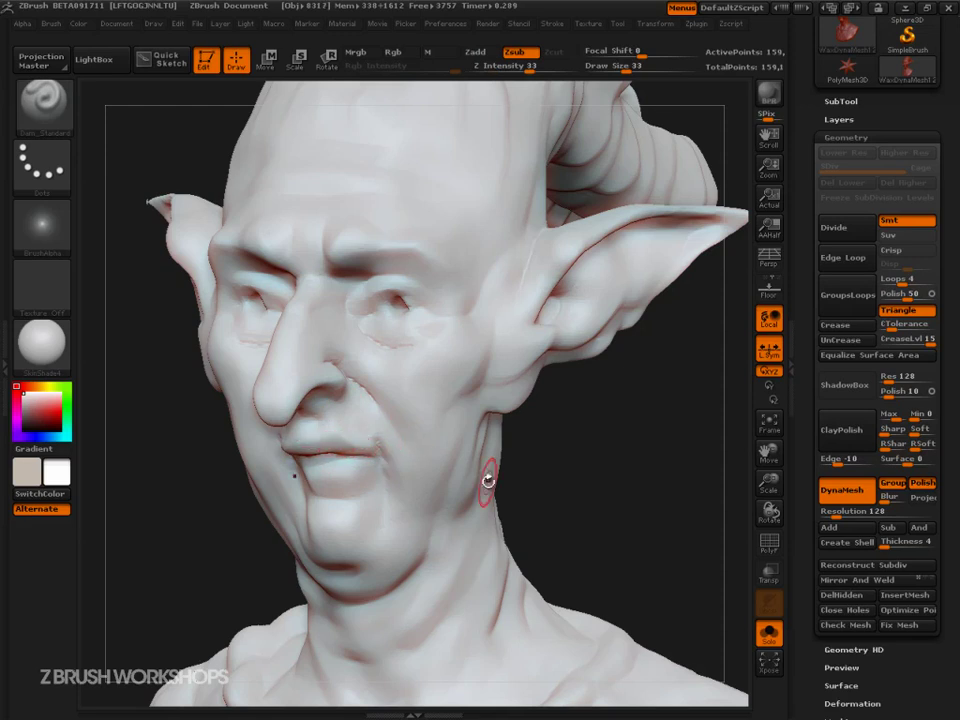
{"action": "left_click_drag", "start_coordinate": [522, 483], "coordinate": [570, 496]}
{"action": "left_click_drag", "start_coordinate": [380, 460], "coordinate": [368, 477]}
{"action": "left_click_drag", "start_coordinate": [594, 524], "coordinate": [566, 489]}
Carve a vertical crease from the mouth corner down beside the chin, replacing the first attempts with cleaner strokes
{"action": "left_click_drag", "start_coordinate": [388, 421], "coordinate": [405, 468]}
{"action": "key", "text": "ctrl+z"}
{"action": "key", "text": "ctrl+z"}
{"action": "left_click_drag", "start_coordinate": [392, 416], "coordinate": [396, 466]}
{"action": "left_click_drag", "start_coordinate": [390, 420], "coordinate": [390, 486]}
{"action": "left_click_drag", "start_coordinate": [564, 507], "coordinate": [579, 458], "text": "alt"}
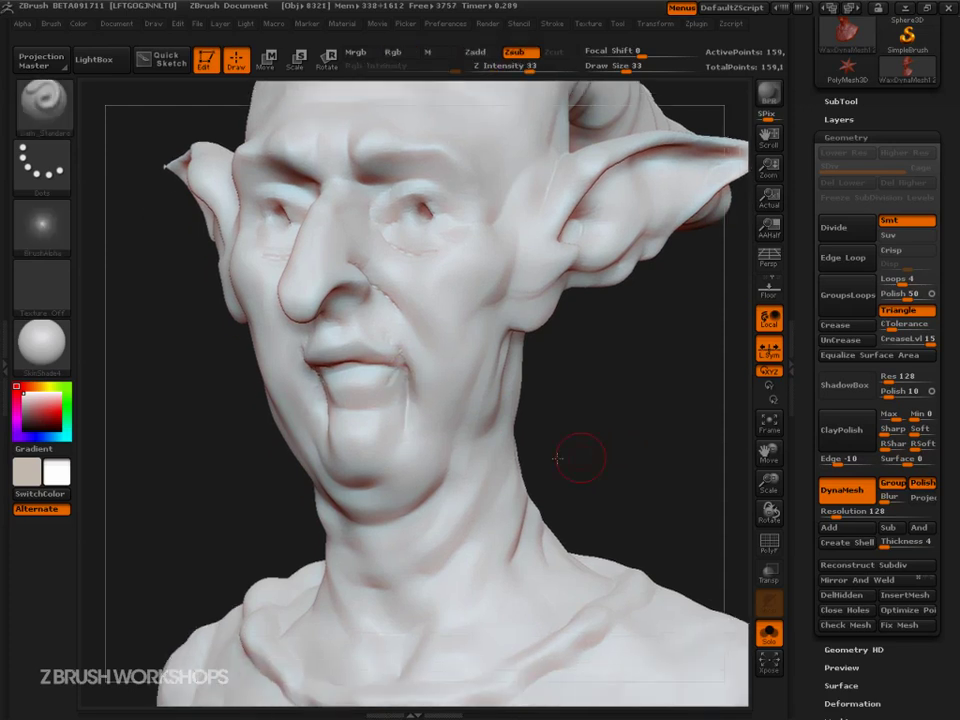
Carve a short crease along the jaw behind the chin and remesh the bust
{"action": "left_click_drag", "start_coordinate": [460, 427], "coordinate": [430, 446]}
{"action": "key", "text": "ctrl+z"}
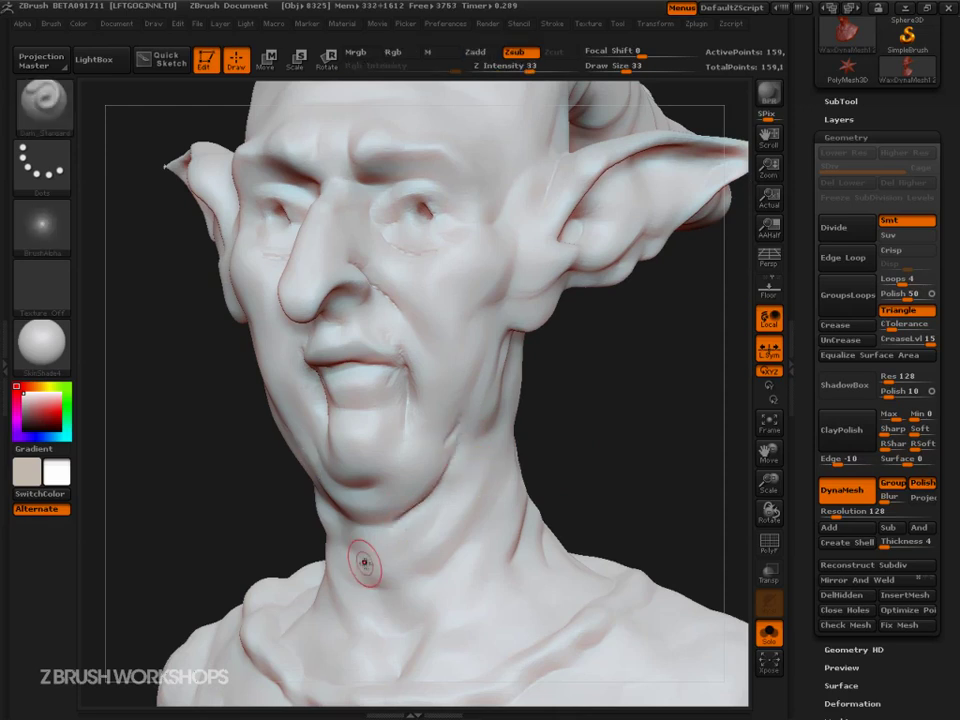
{"action": "key", "text": "ctrl"}
{"action": "left_click_drag", "start_coordinate": [611, 414], "coordinate": [617, 456], "text": "ctrl"}
Set the Dam_Standard draw size to 61 and remesh the bust again
{"action": "left_click_drag", "start_coordinate": [649, 495], "coordinate": [602, 411], "text": "alt"}
{"action": "mouse_move", "coordinate": [690, 428]}
{"action": "left_mouse_down"}
{"action": "mouse_move", "coordinate": [642, 441]}
{"action": "mouse_move", "coordinate": [717, 455]}
{"action": "mouse_move", "coordinate": [647, 579]}
{"action": "mouse_move", "coordinate": [564, 555]}
{"action": "left_mouse_up"}
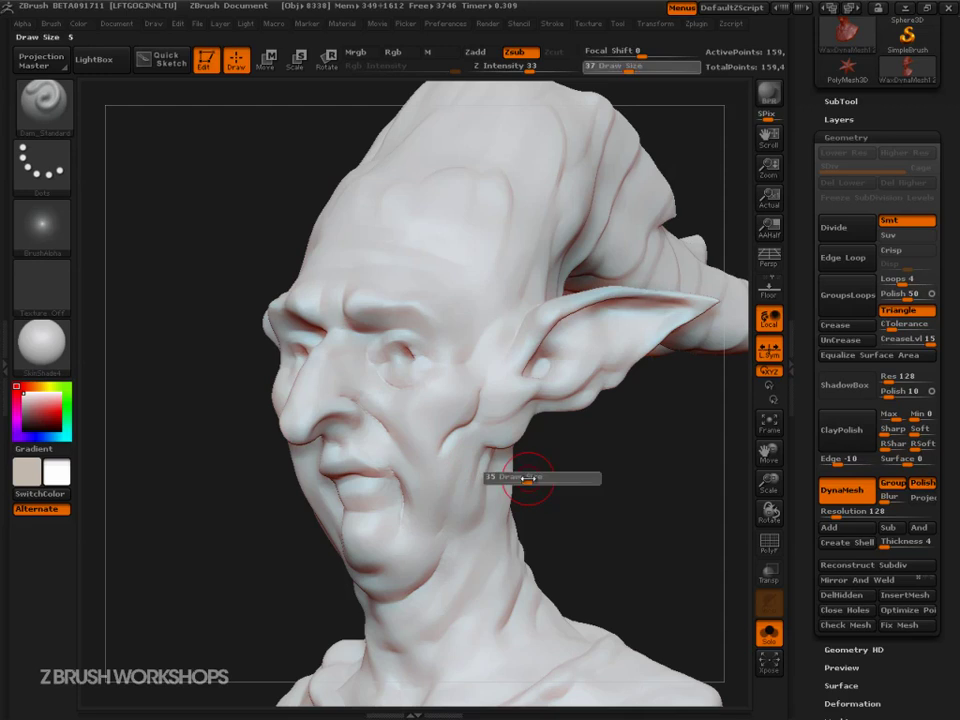
{"action": "mouse_move", "coordinate": [578, 546]}
{"action": "left_mouse_down"}
{"action": "mouse_move", "coordinate": [632, 561]}
{"action": "mouse_move", "coordinate": [608, 487]}
{"action": "left_mouse_up"}
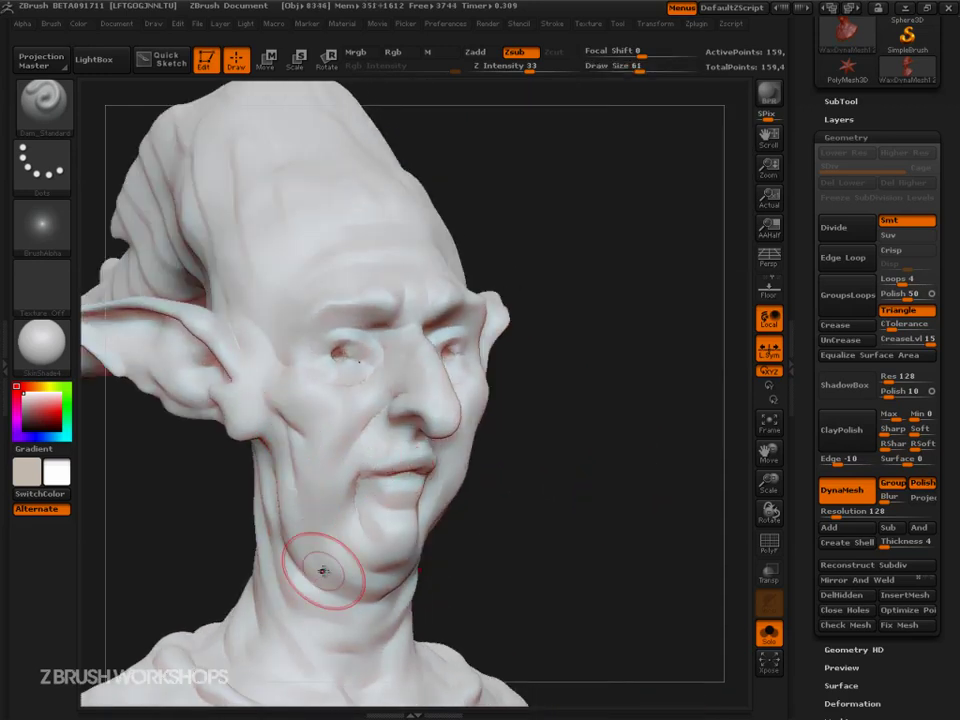
{"action": "left_click_drag", "start_coordinate": [591, 446], "coordinate": [603, 540], "text": "ctrl"}
Carve creases between the eyebrows and beside the nose with the larger brush, and remesh the bust
{"action": "mouse_move", "coordinate": [668, 600]}
{"action": "left_mouse_down", "text": "alt"}
{"action": "mouse_move", "coordinate": [699, 579]}
{"action": "mouse_move", "coordinate": [639, 551]}
{"action": "left_mouse_up", "text": "alt"}
{"action": "mouse_move", "coordinate": [681, 623]}
{"action": "left_mouse_down"}
{"action": "mouse_move", "coordinate": [669, 621]}
{"action": "mouse_move", "coordinate": [681, 613]}
{"action": "mouse_move", "coordinate": [673, 619]}
{"action": "mouse_move", "coordinate": [700, 642]}
{"action": "mouse_move", "coordinate": [686, 675]}
{"action": "mouse_move", "coordinate": [701, 671]}
{"action": "mouse_move", "coordinate": [701, 549]}
{"action": "mouse_move", "coordinate": [703, 558]}
{"action": "mouse_move", "coordinate": [722, 556]}
{"action": "left_mouse_up"}
{"action": "left_click_drag", "start_coordinate": [424, 376], "coordinate": [425, 408]}
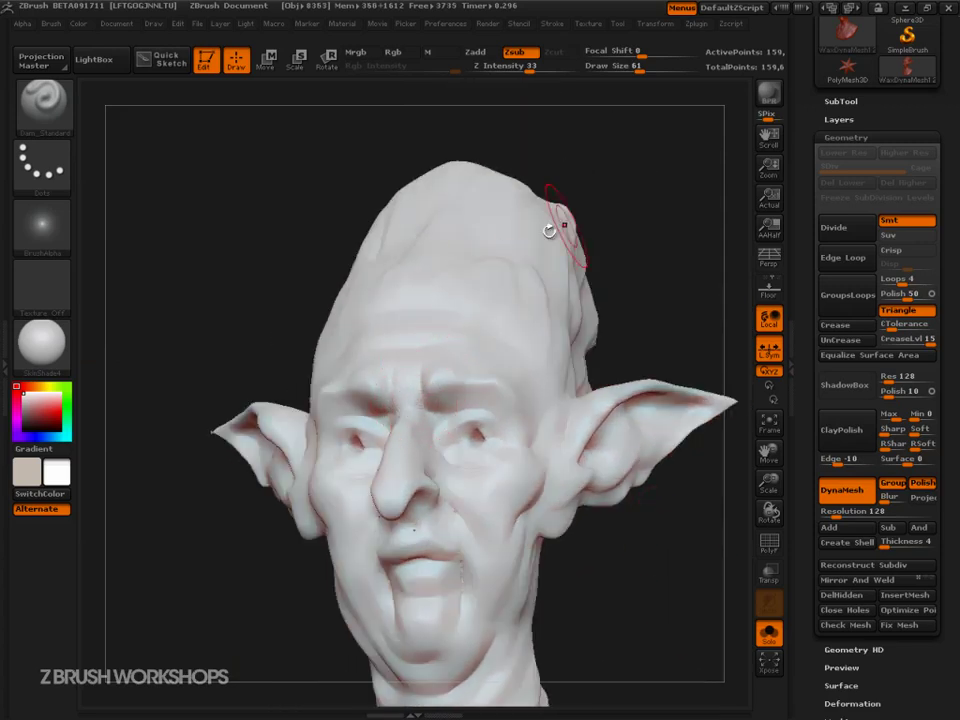
{"action": "left_click_drag", "start_coordinate": [608, 262], "coordinate": [660, 274]}
{"action": "mouse_move", "coordinate": [396, 423]}
{"action": "left_mouse_down"}
{"action": "mouse_move", "coordinate": [373, 419]}
{"action": "mouse_move", "coordinate": [376, 430]}
{"action": "mouse_move", "coordinate": [371, 419]}
{"action": "mouse_move", "coordinate": [377, 430]}
{"action": "left_mouse_up"}
{"action": "mouse_move", "coordinate": [641, 506]}
{"action": "left_mouse_down", "text": "ctrl"}
{"action": "mouse_move", "coordinate": [643, 602]}
{"action": "mouse_move", "coordinate": [630, 647]}
{"action": "mouse_move", "coordinate": [647, 651]}
{"action": "mouse_move", "coordinate": [671, 634]}
{"action": "mouse_move", "coordinate": [661, 608]}
{"action": "mouse_move", "coordinate": [686, 544]}
{"action": "left_mouse_up", "text": "ctrl"}
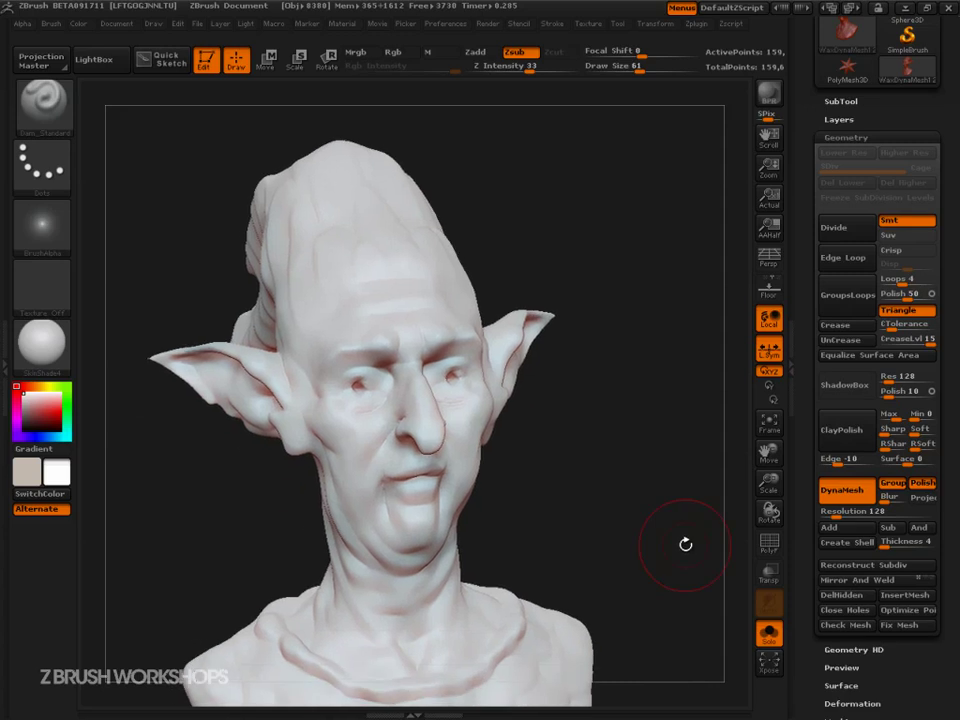